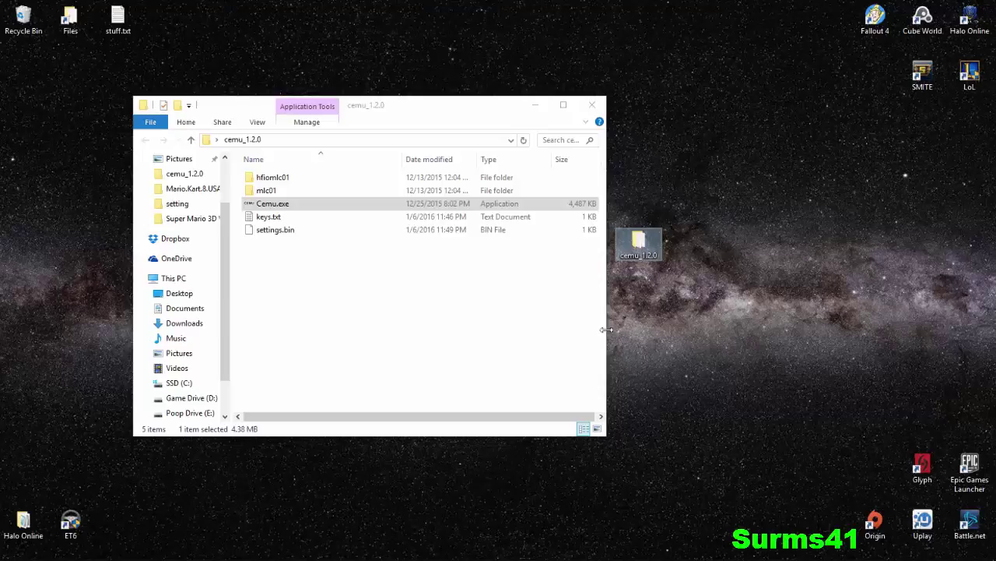
Bring Chrome forward and scroll the Cemu page down to the latest-release Download button.
click(707, 261)
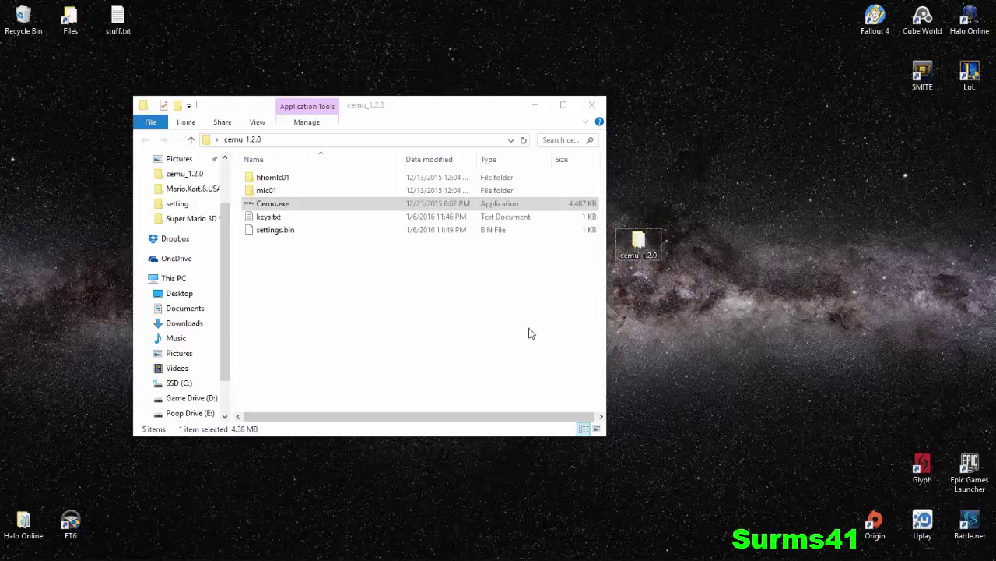
click(473, 305)
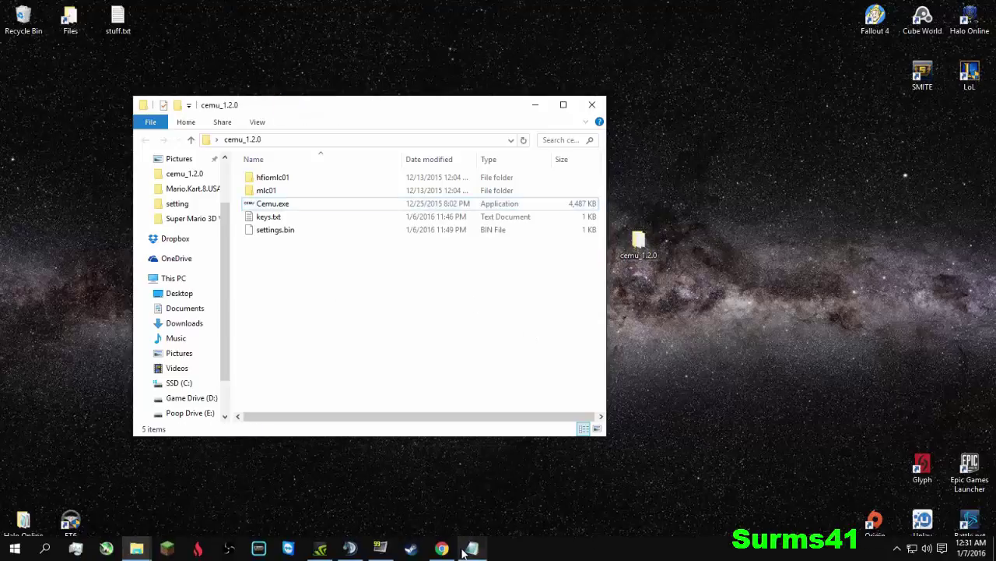
click(444, 547)
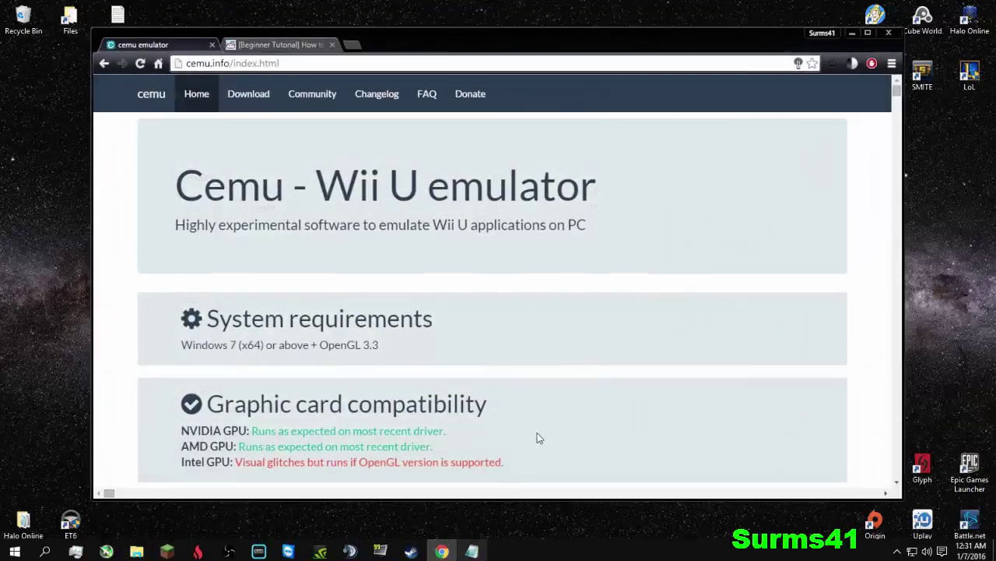
scroll(666, 224, down, 5)
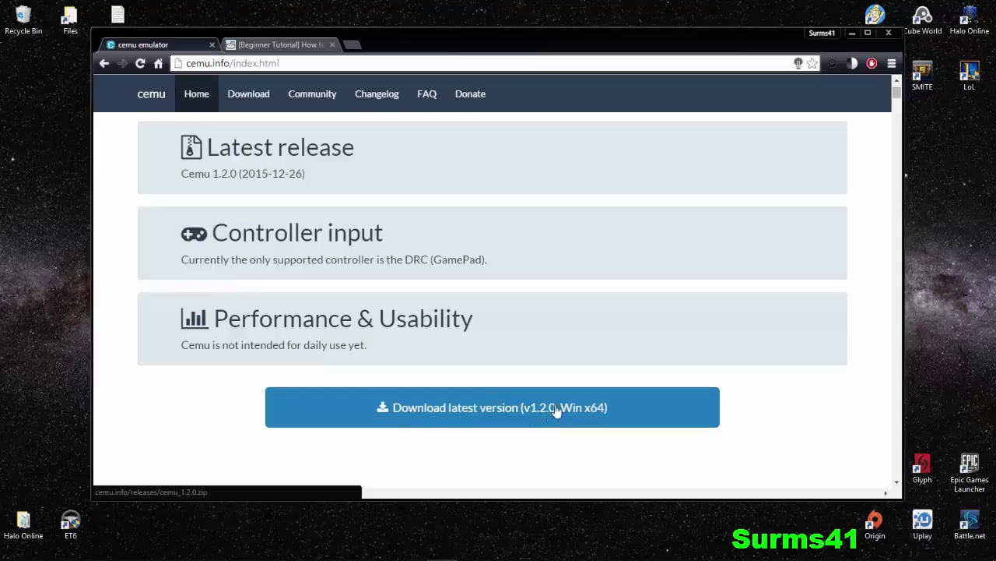
mouse_move(885, 543)
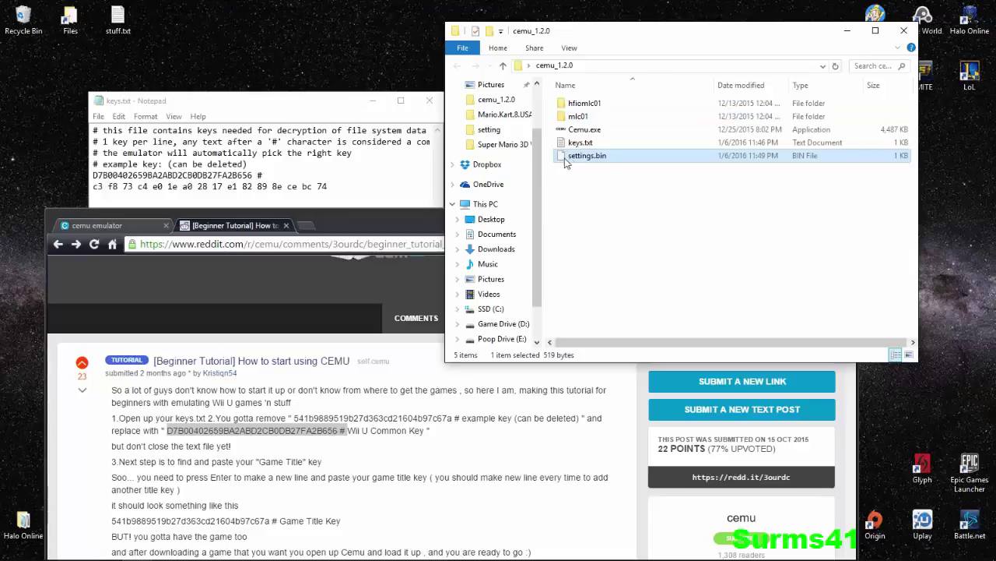
Copy the Wii U common key from the Reddit tutorial over keys.txt's example key, then delete the hex game key line.
click(305, 178)
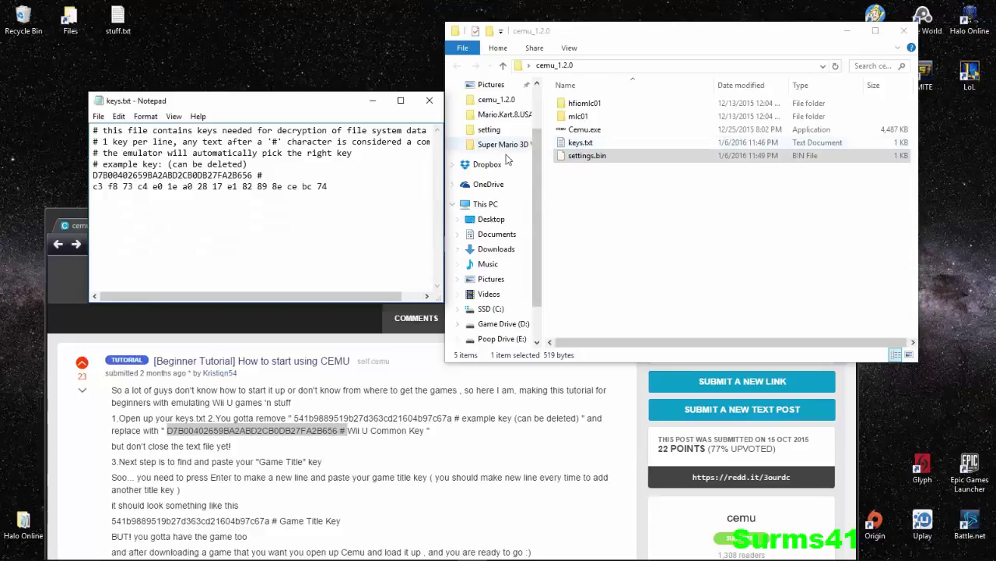
click(169, 433)
drag(205, 430, 345, 437)
key(ctrl+c)
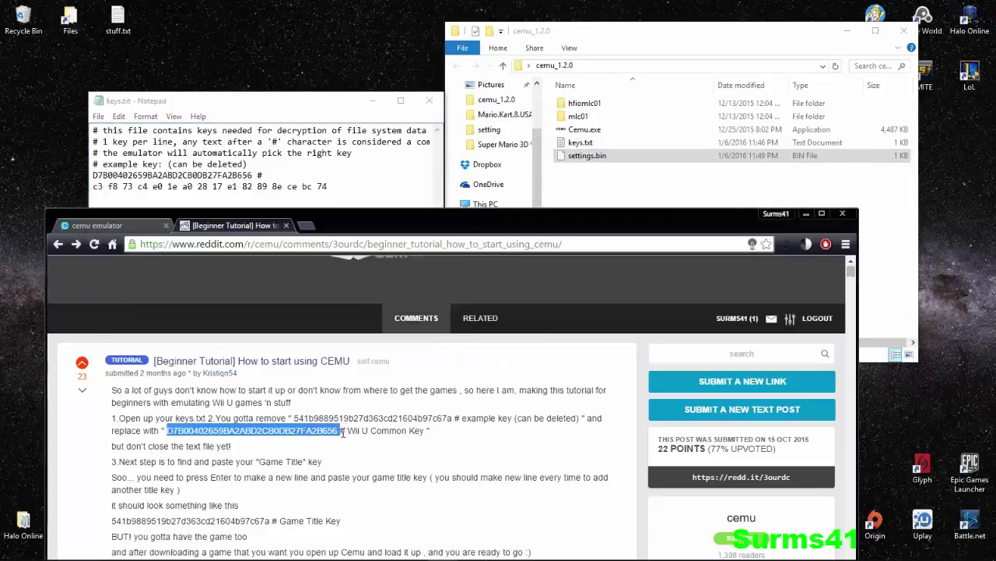
click(257, 178)
drag(263, 176, 103, 178)
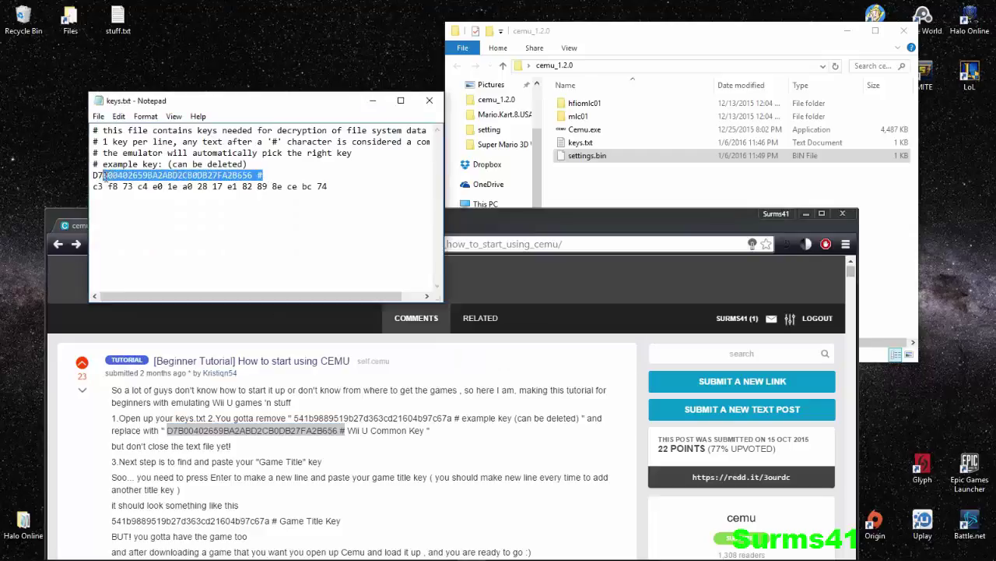
key(ctrl+v)
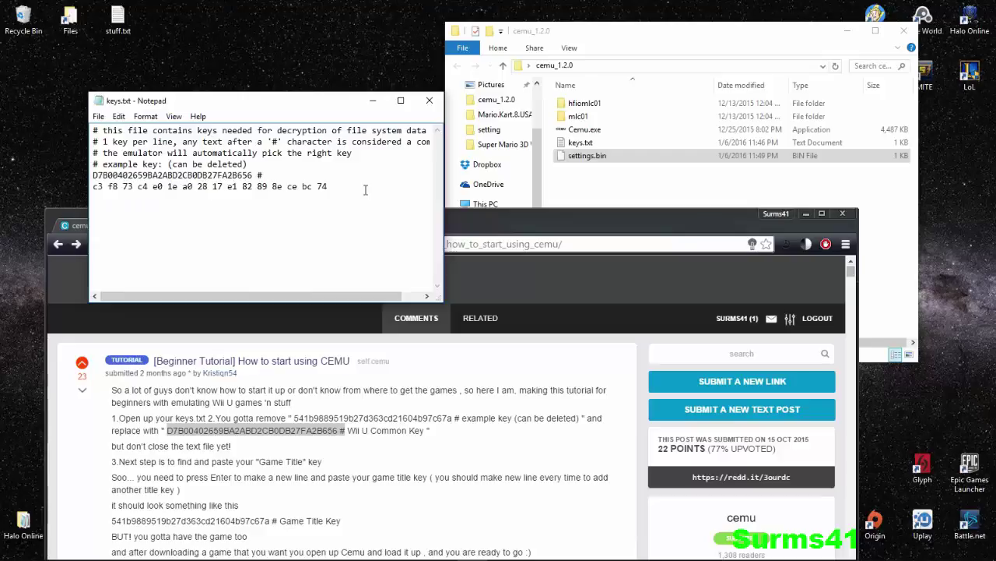
drag(328, 188, 141, 191)
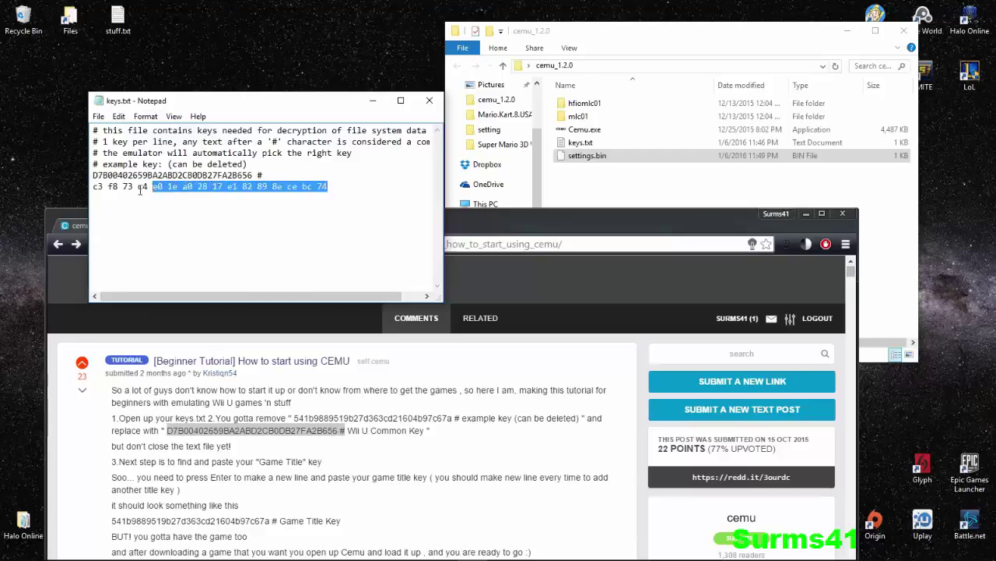
key(BackSpace)
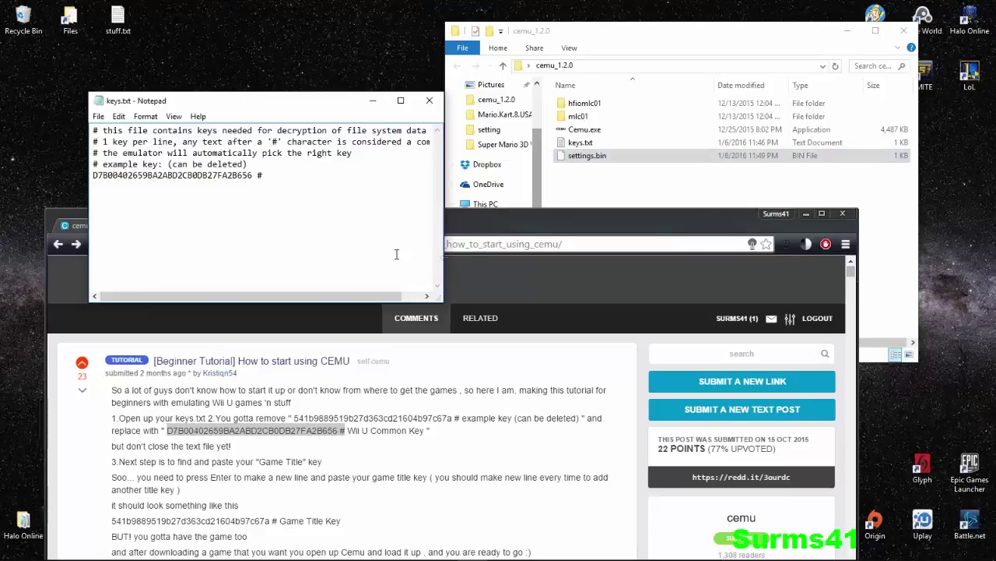
Bring the Mario.Kart.8.USA.WiiU-FAKE folder forward and move its window up and right.
click(543, 219)
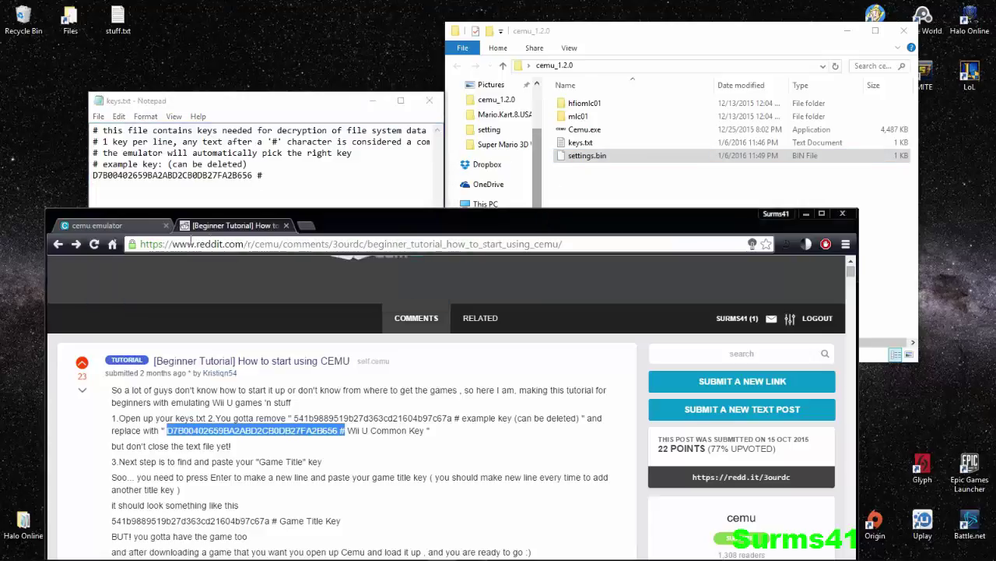
mouse_move(304, 549)
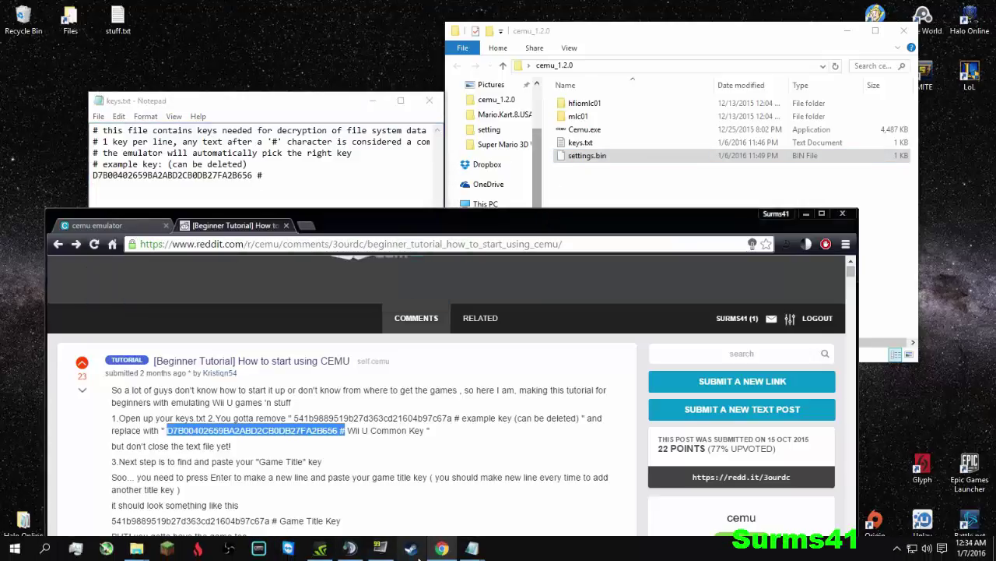
mouse_move(140, 549)
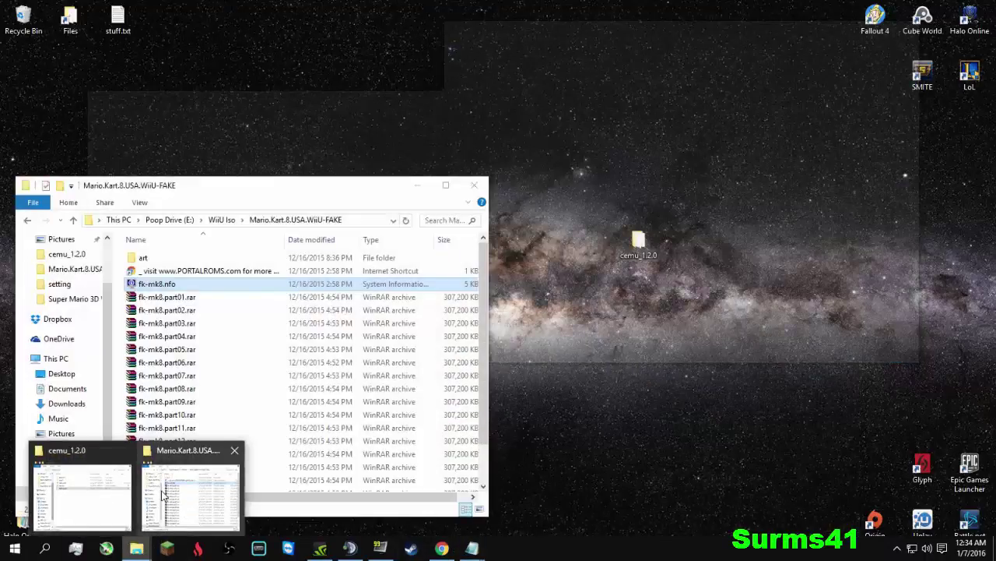
click(163, 494)
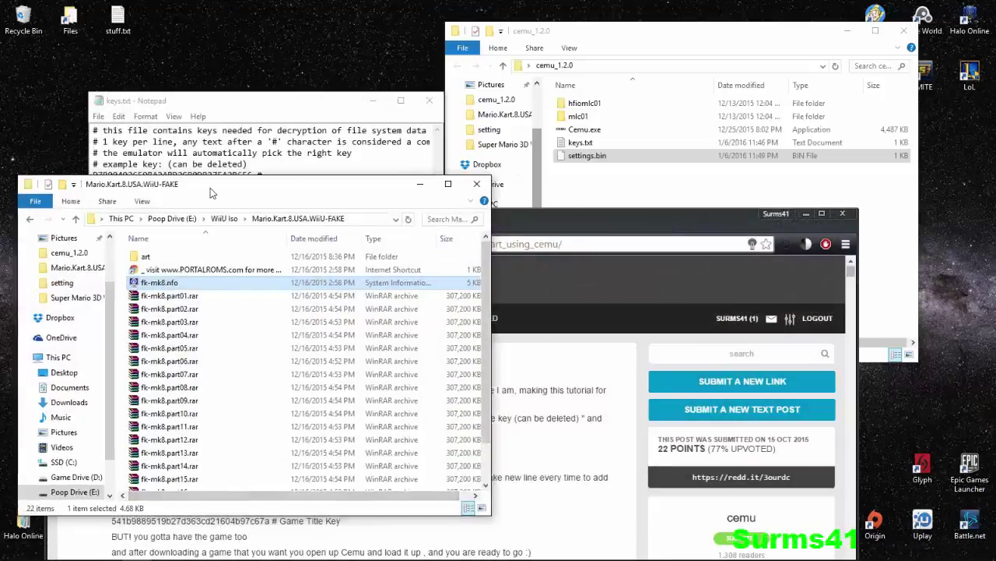
drag(257, 185, 362, 154)
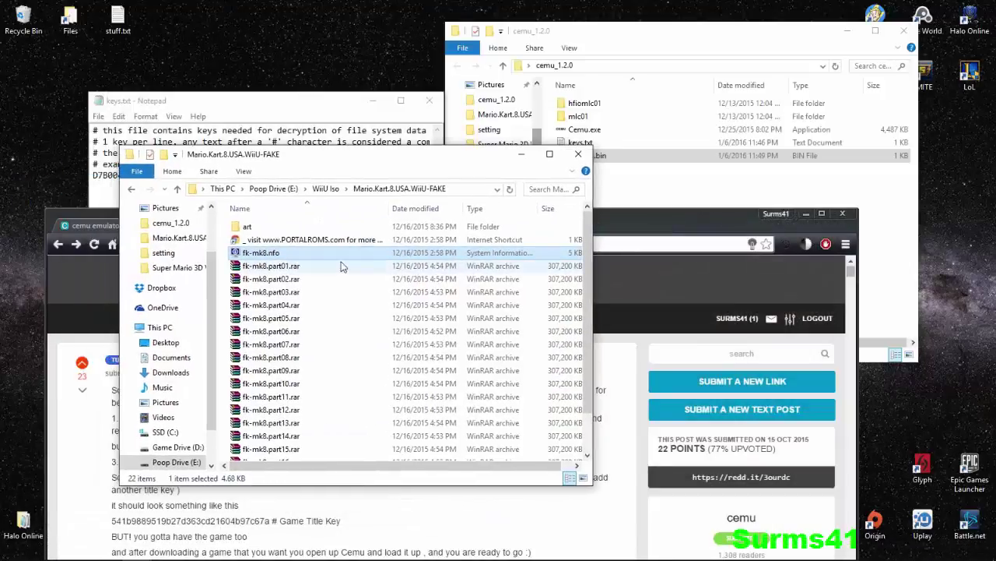
Open fk-mk8.nfo with Notepad through Open with > More apps.
right_click(255, 255)
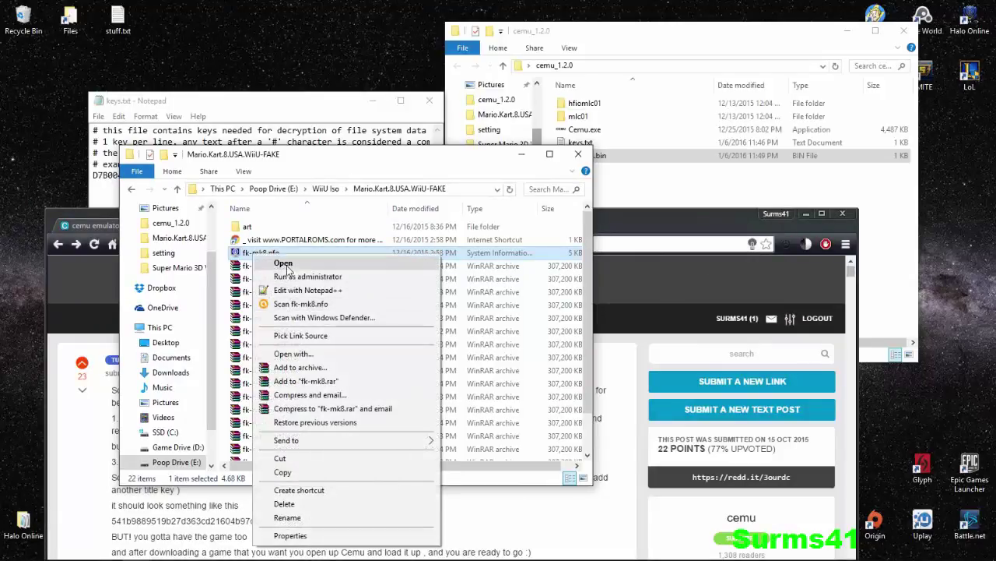
click(296, 354)
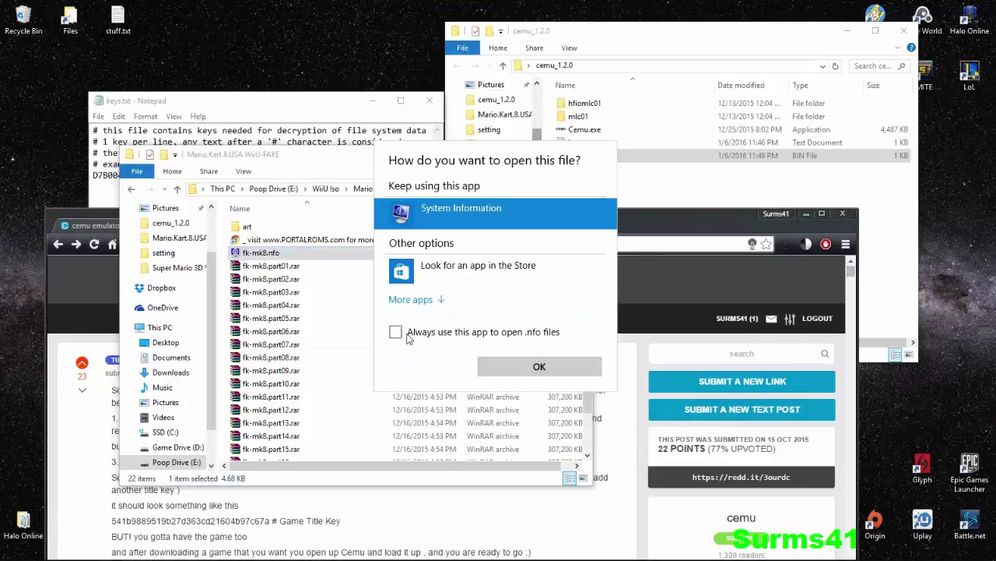
click(412, 304)
scroll(451, 326, down, 2)
click(451, 329)
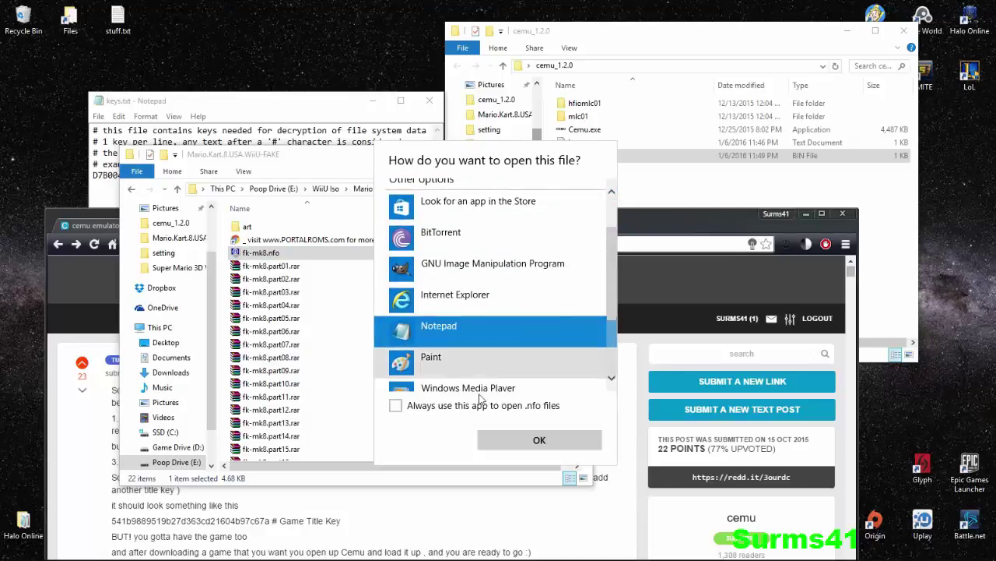
click(530, 440)
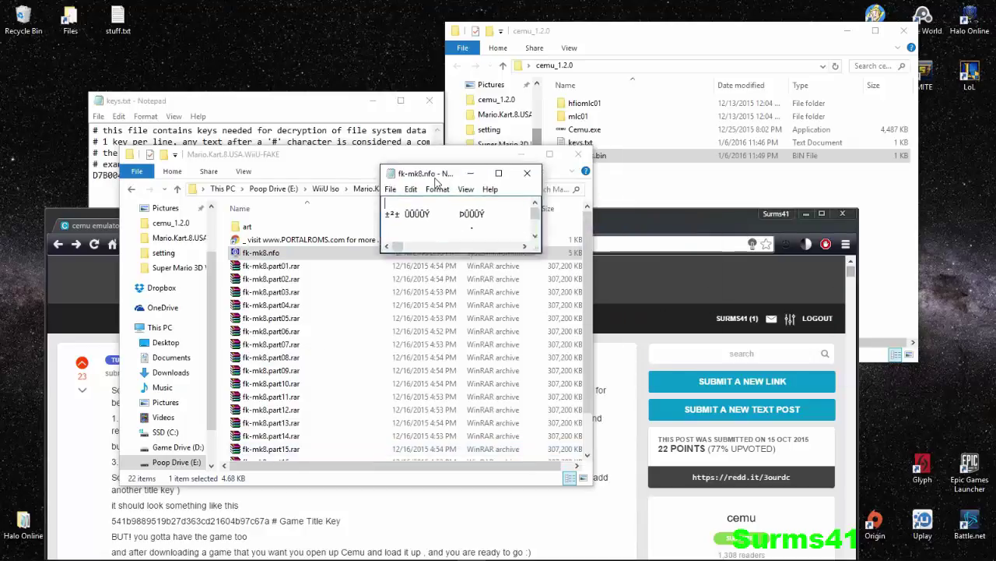
Copy the game's title key from the fk-mk8.nfo text.
drag(549, 263, 888, 282)
drag(384, 280, 437, 278)
drag(434, 195, 569, 195)
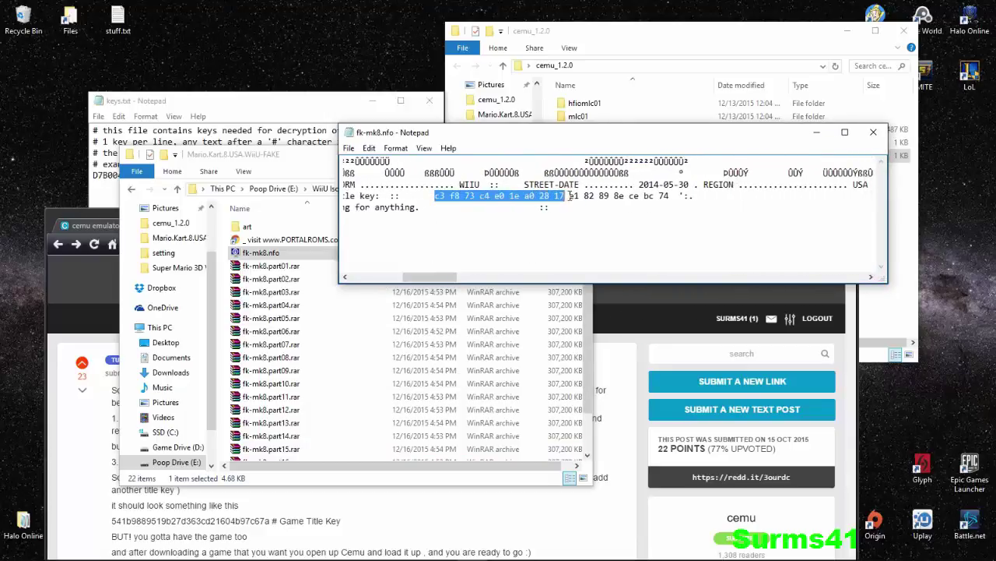
right_click(668, 200)
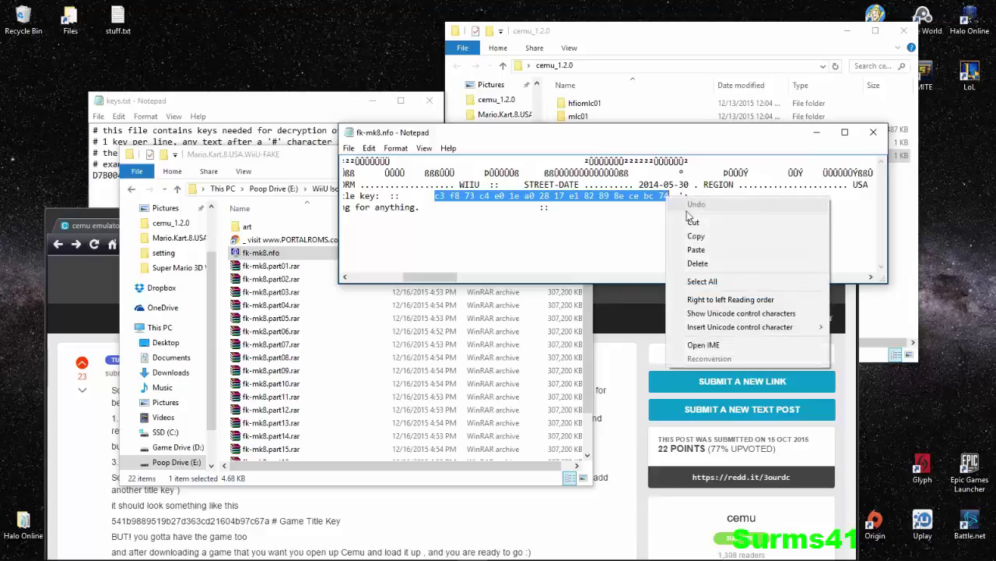
click(704, 235)
Place the title key on its own line below the common key in keys.txt.
click(238, 119)
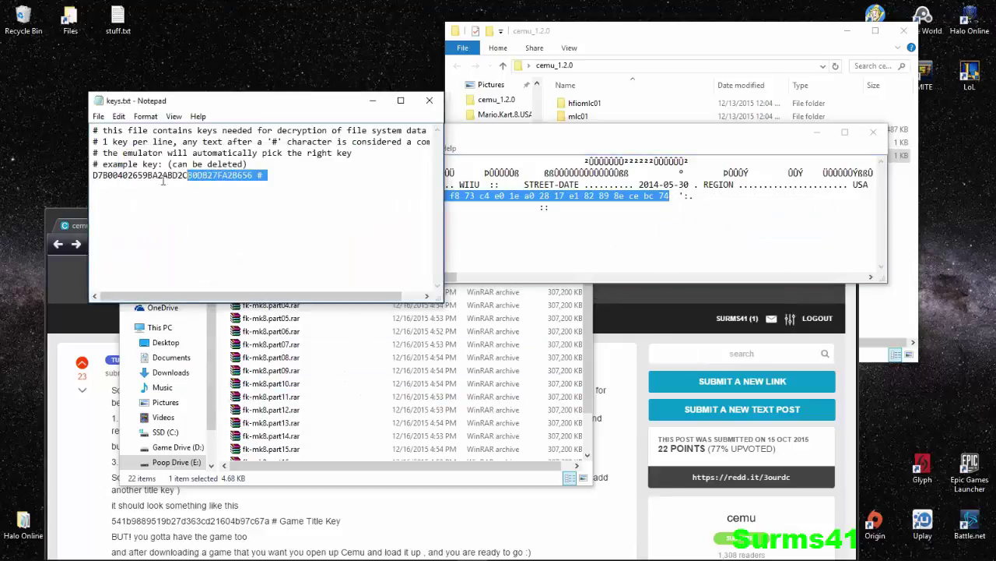
click(271, 185)
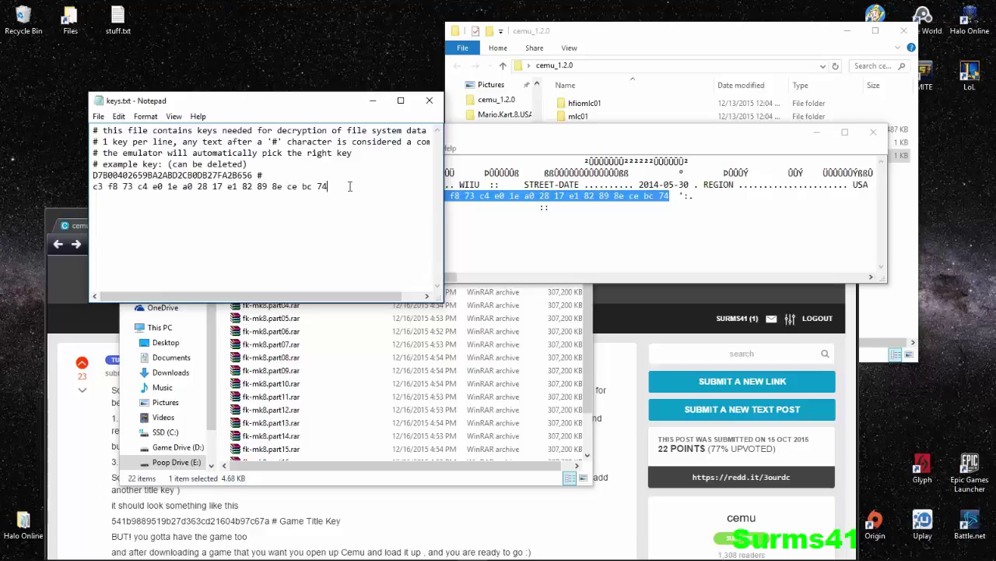
drag(315, 106, 68, 132)
click(304, 121)
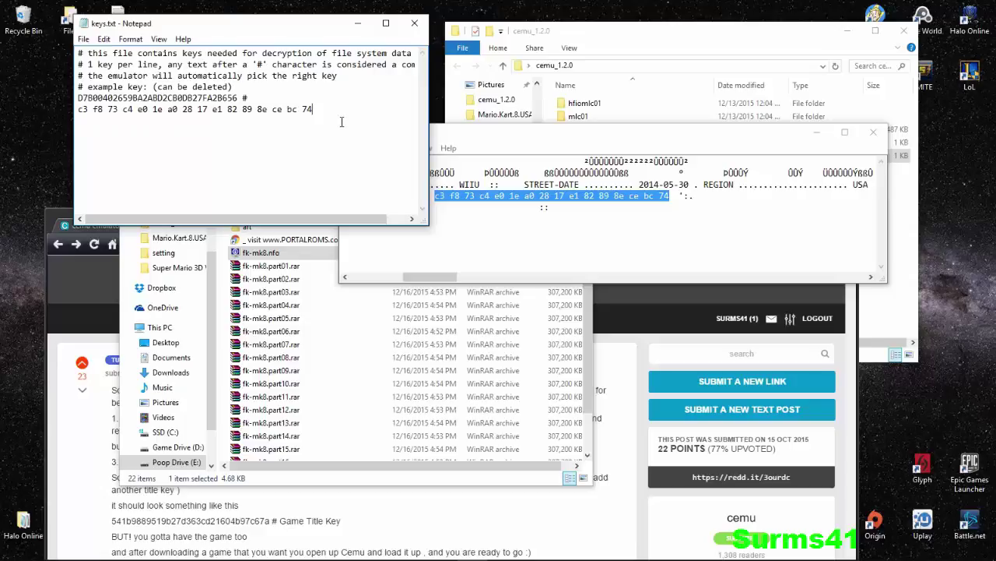
drag(243, 98, 59, 102)
click(271, 97)
Save keys.txt via File > Save and close it.
click(85, 39)
click(97, 74)
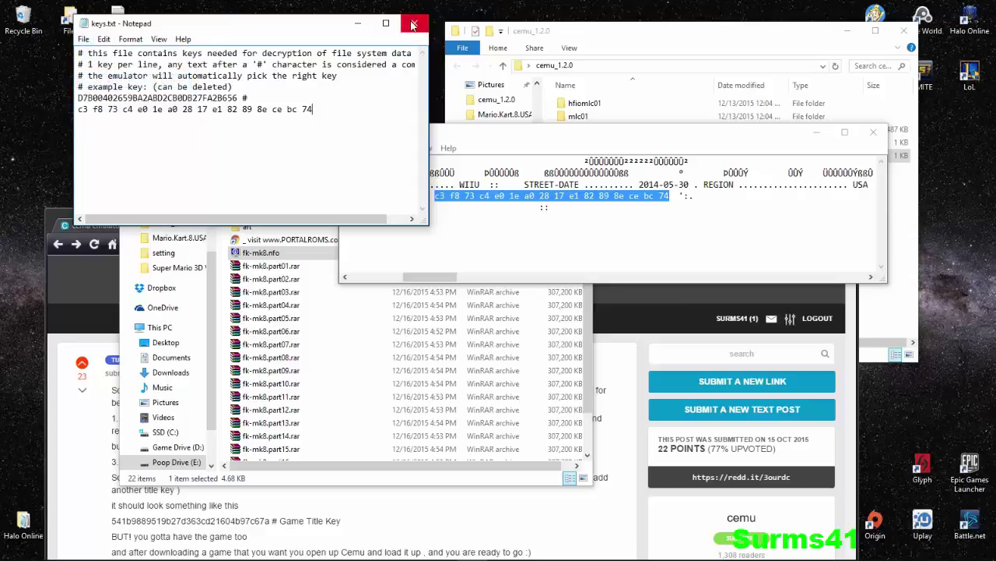
click(414, 25)
Close the fk-mk8.nfo Notepad window and locate fk-mk8.wud in the game folder.
drag(444, 133, 393, 124)
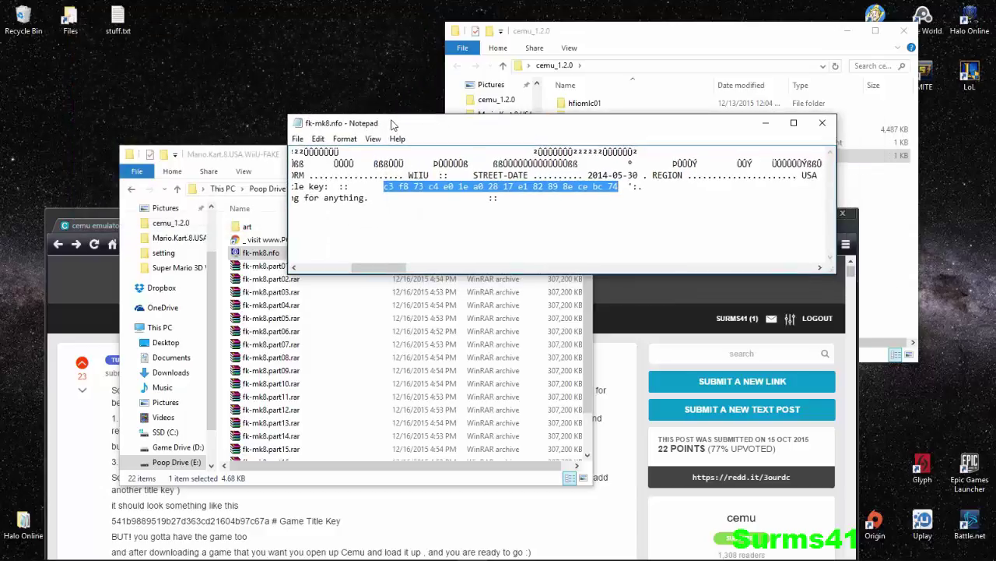
click(824, 125)
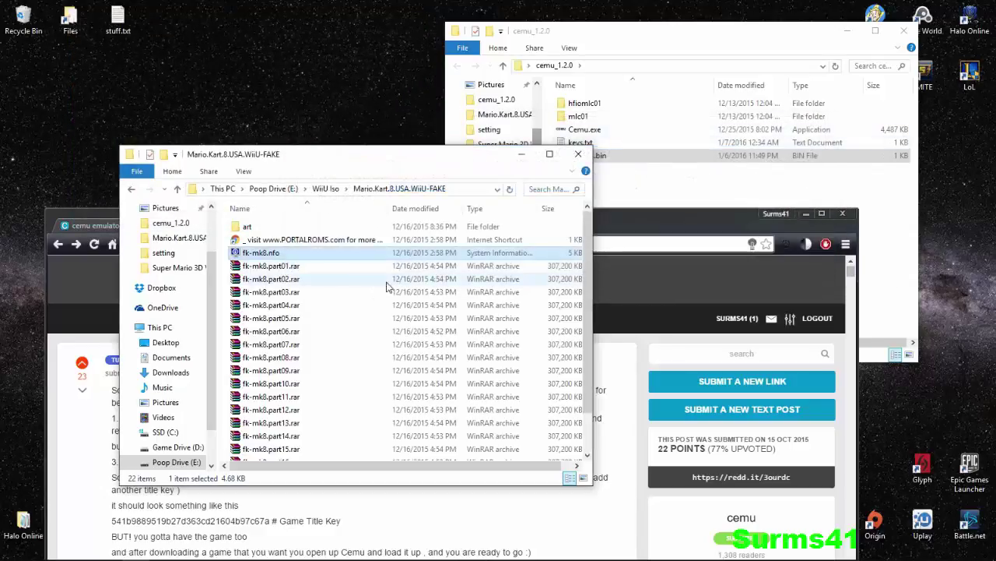
scroll(324, 285, down, 2)
click(263, 453)
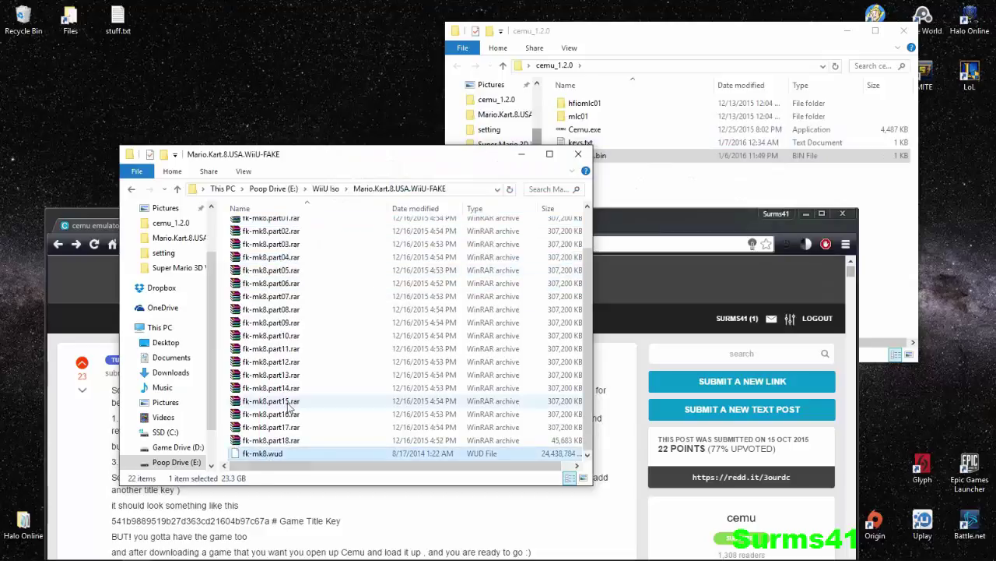
Look over fk-mk8.part01.rar and fk-mk8.wud, then close the Mario Kart 8 folder window.
scroll(272, 428, up, 3)
click(306, 267)
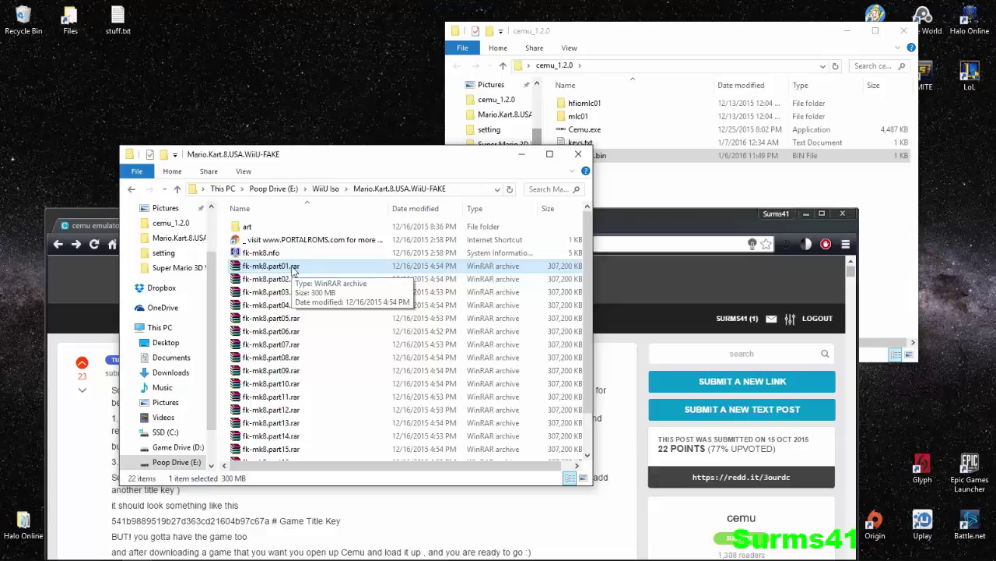
right_click(283, 268)
click(273, 271)
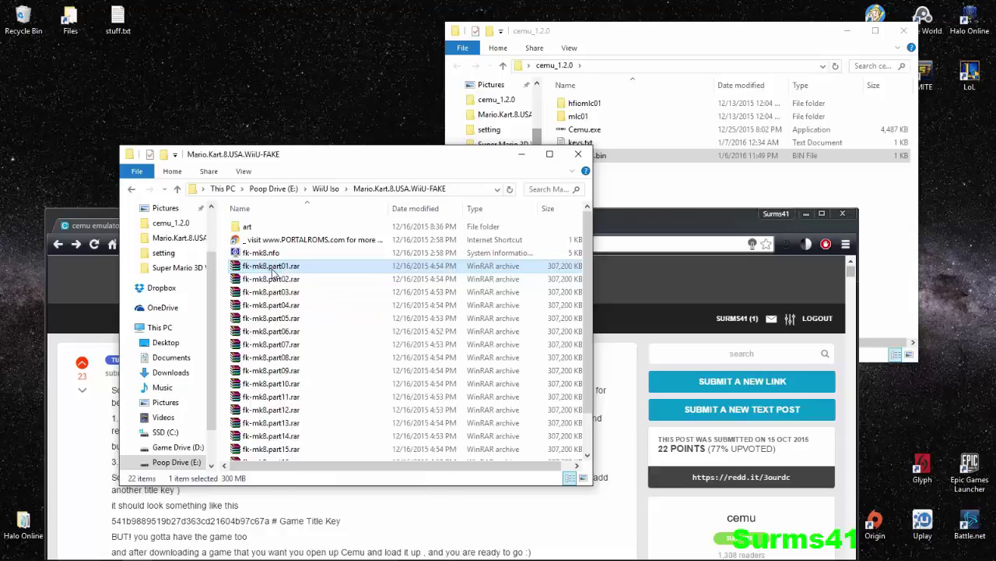
click(358, 268)
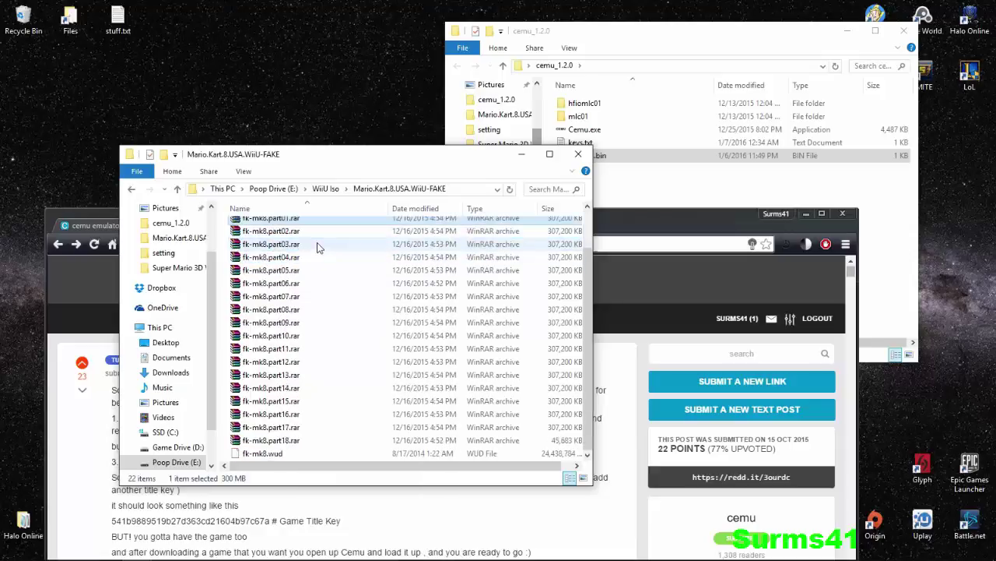
scroll(311, 249, down, 2)
click(273, 454)
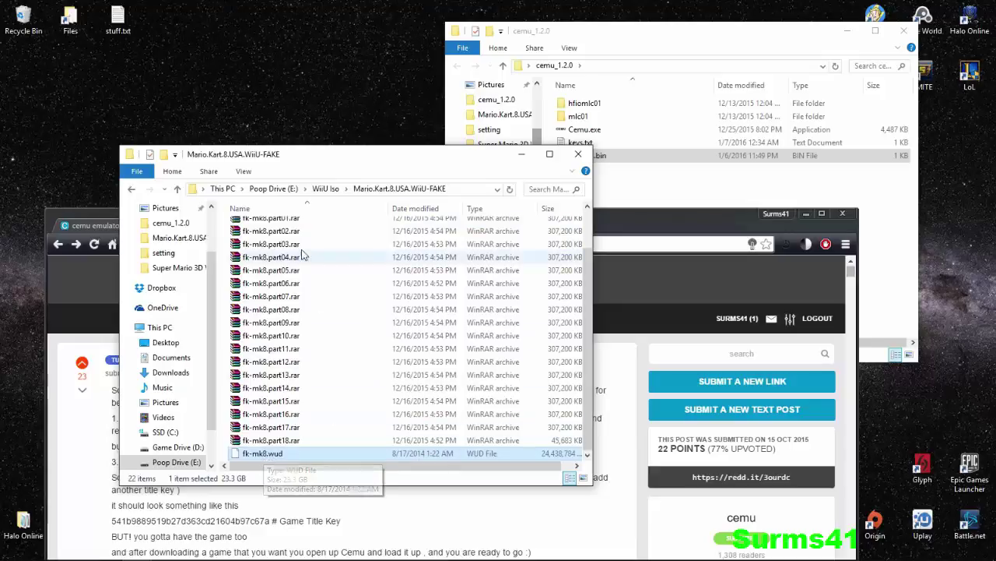
scroll(263, 257, up, 1)
scroll(265, 436, down, 1)
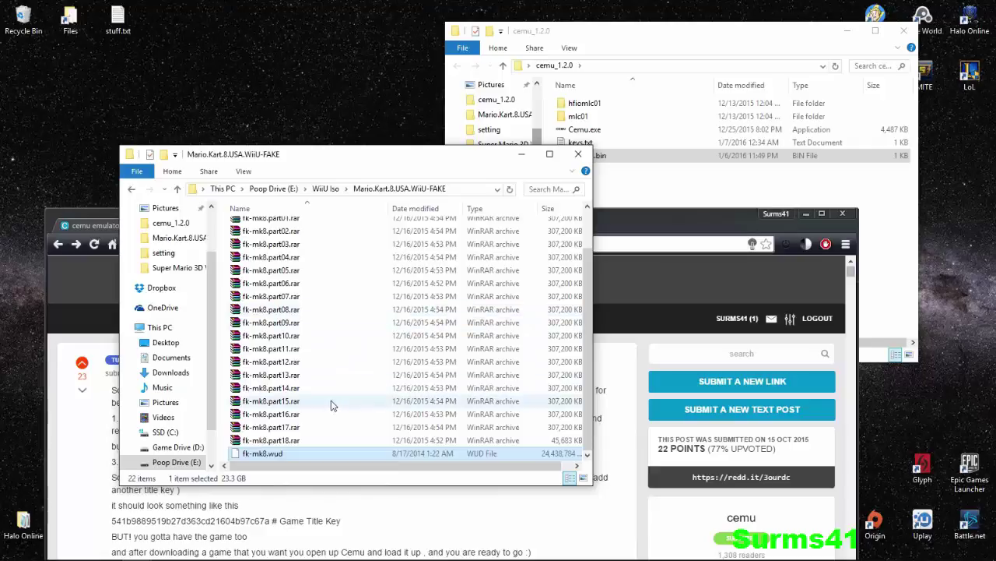
scroll(333, 397, up, 2)
drag(381, 157, 357, 118)
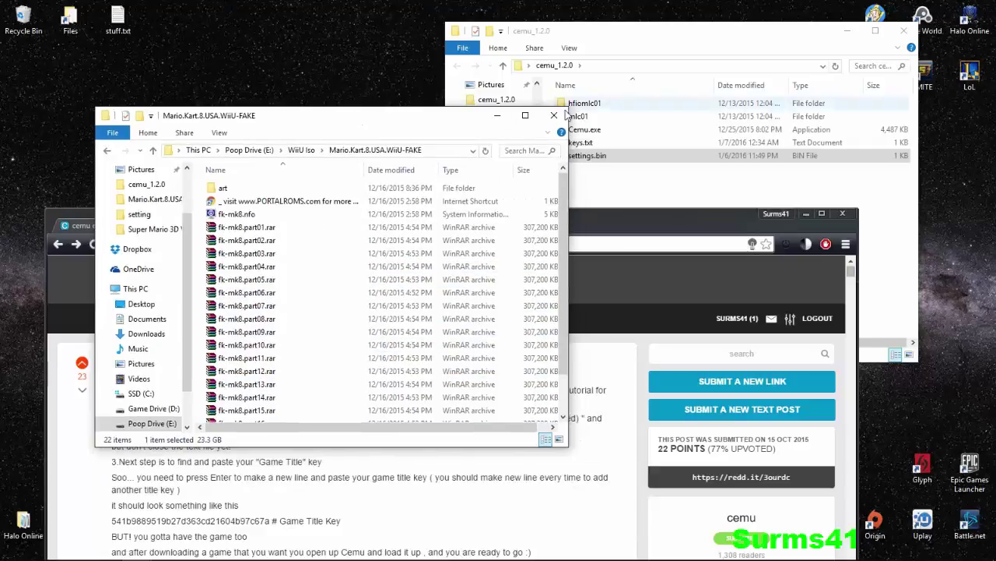
click(555, 119)
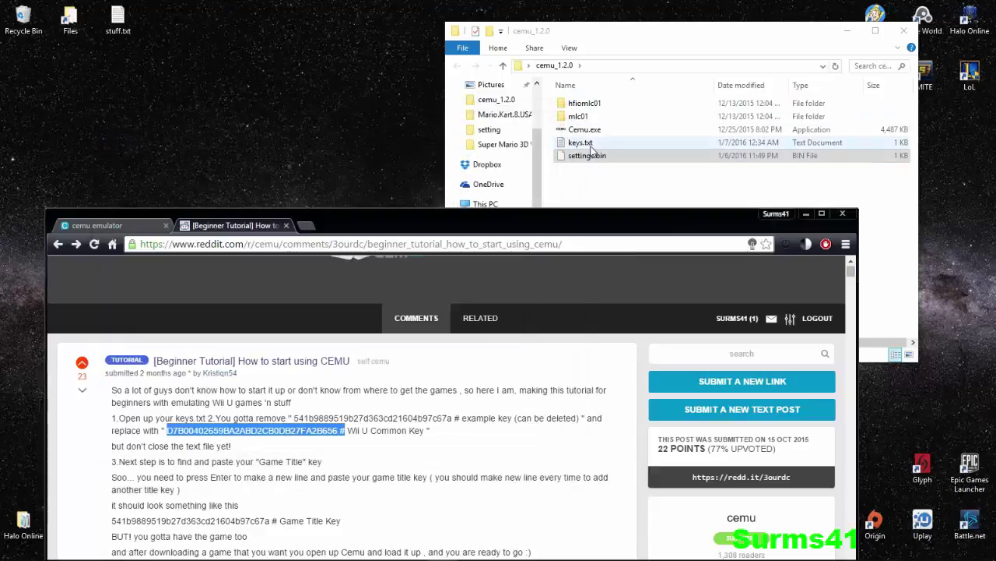
Launch Cemu.exe, allowing it past the security warning, and nudge its window into the corner.
double_click(584, 130)
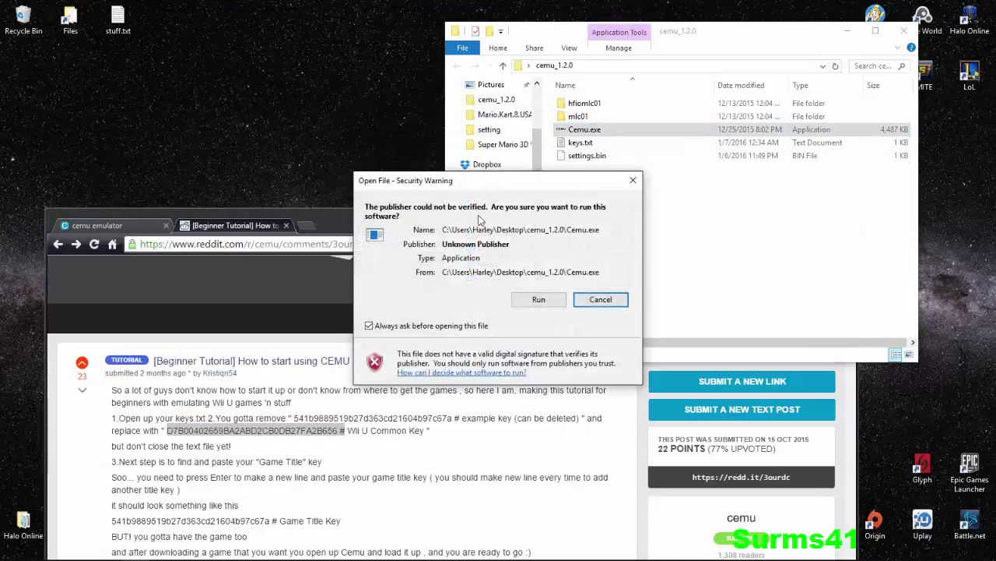
click(538, 300)
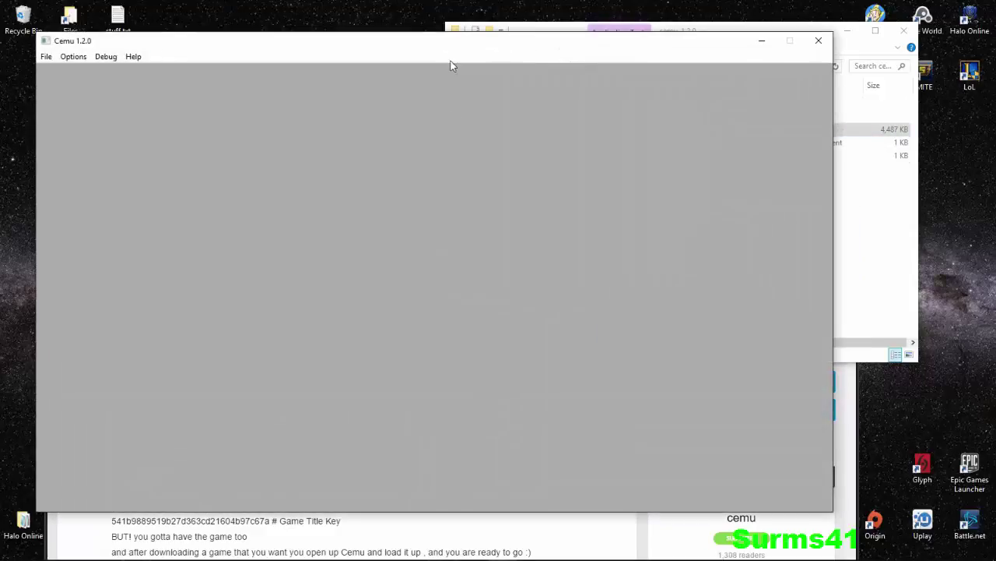
drag(459, 17, 449, 12)
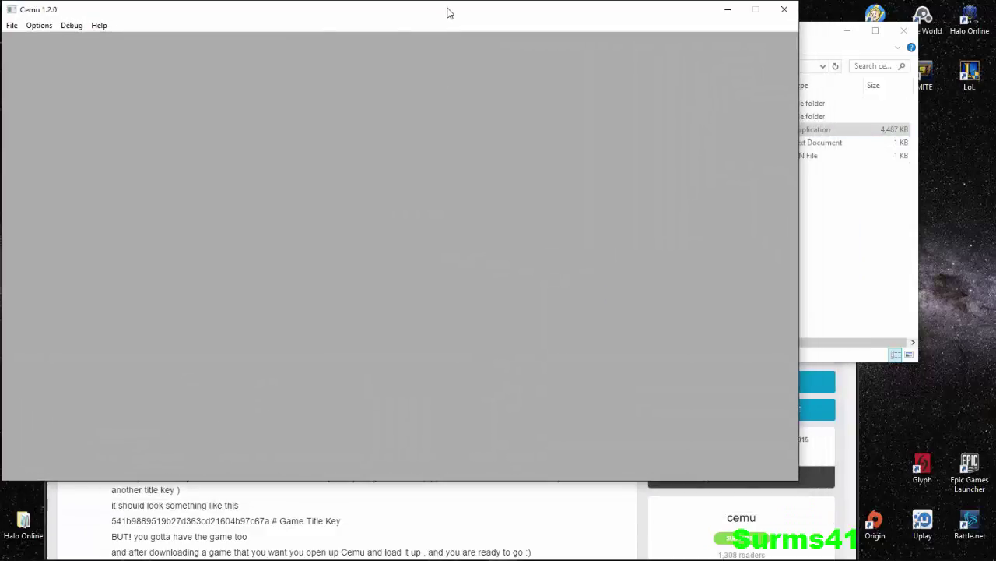
Load the fk-mk8.wud game image through File > Load.
click(13, 27)
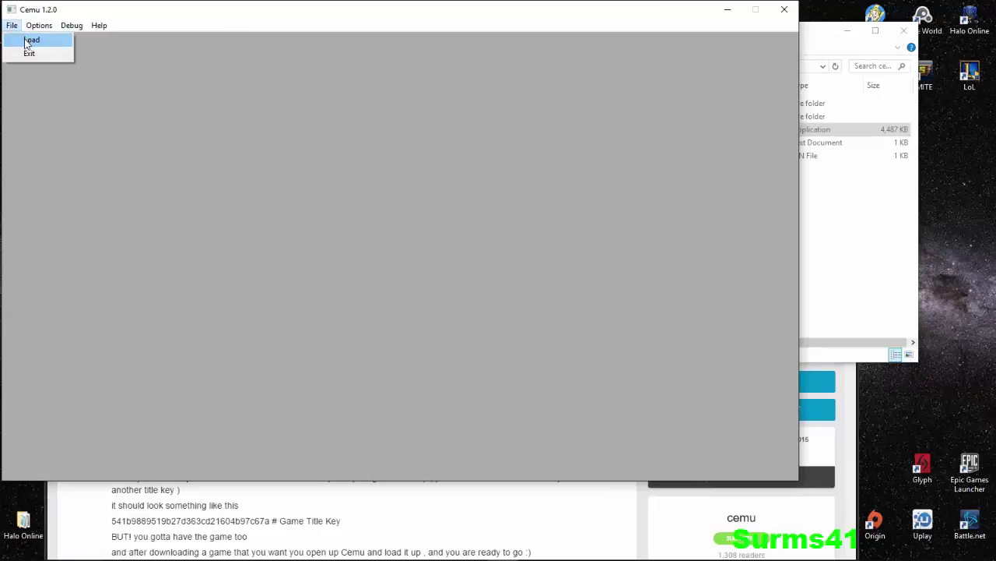
click(28, 40)
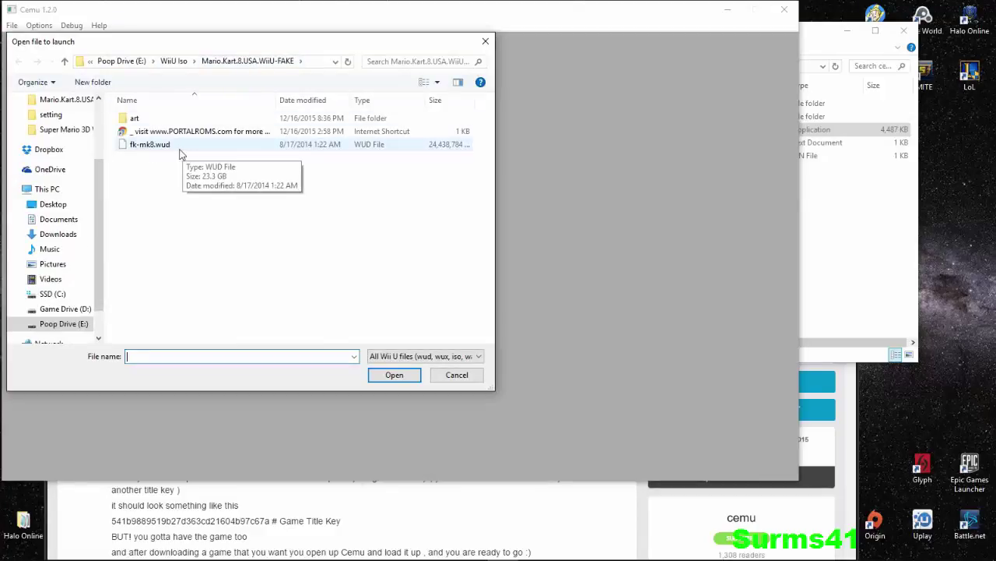
double_click(156, 146)
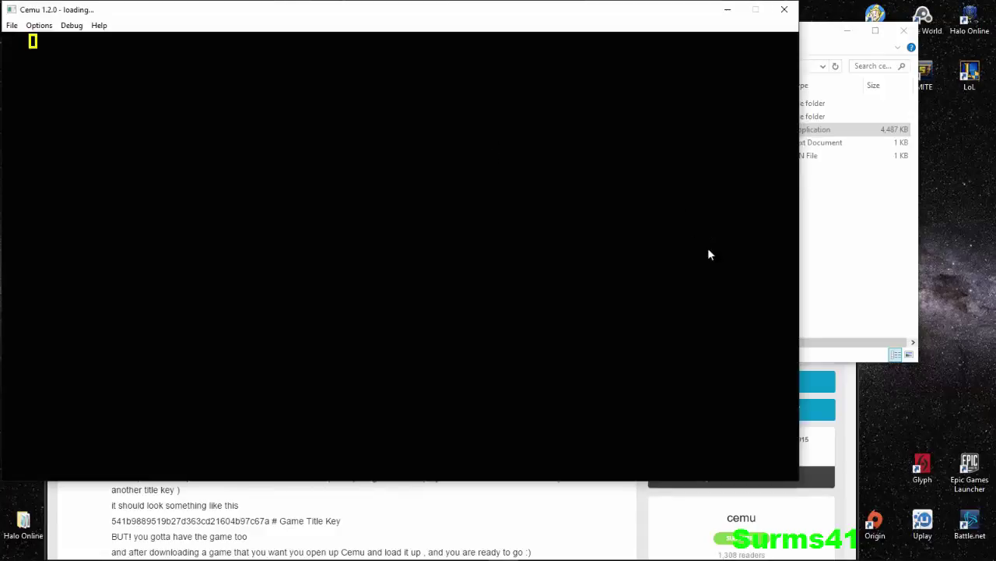
Open the Volume Mixer from the sound icon, adjust its levels, and close it.
right_click(921, 550)
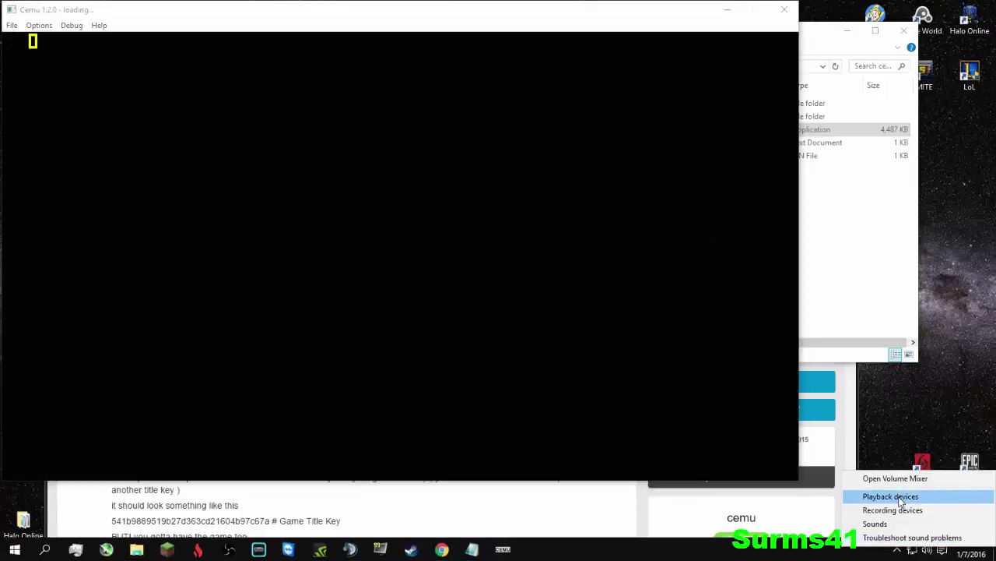
click(903, 478)
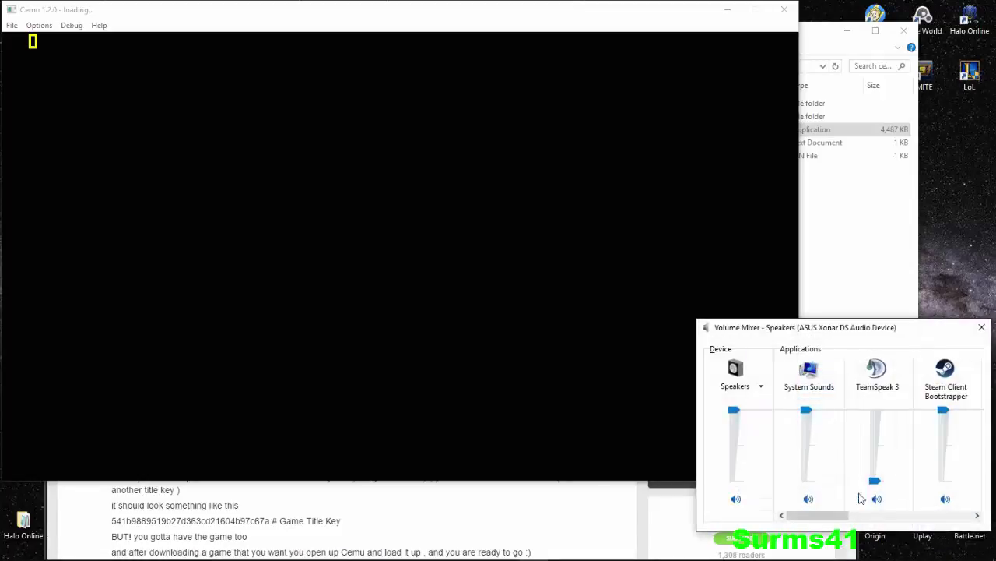
drag(833, 519, 937, 516)
drag(876, 410, 875, 480)
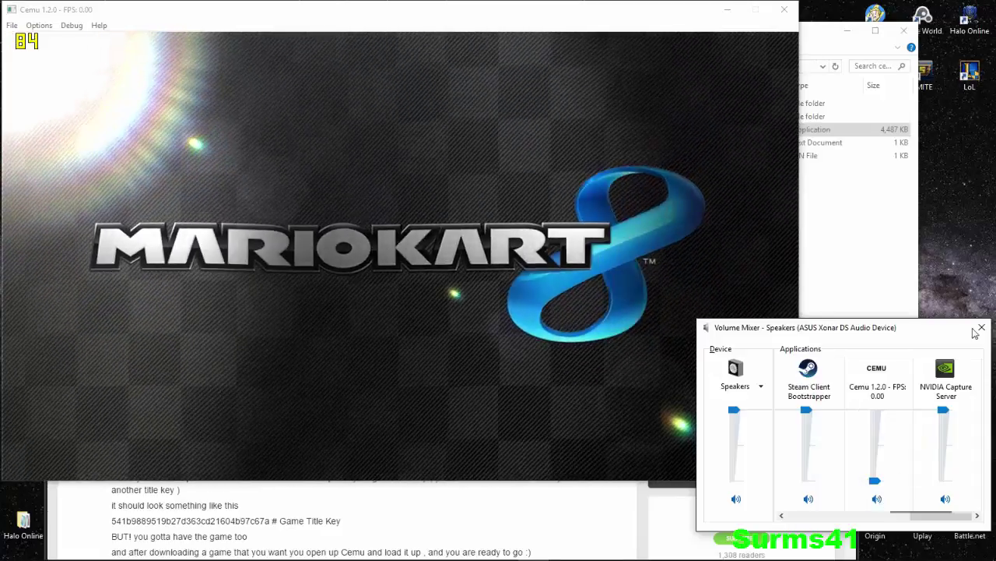
click(980, 328)
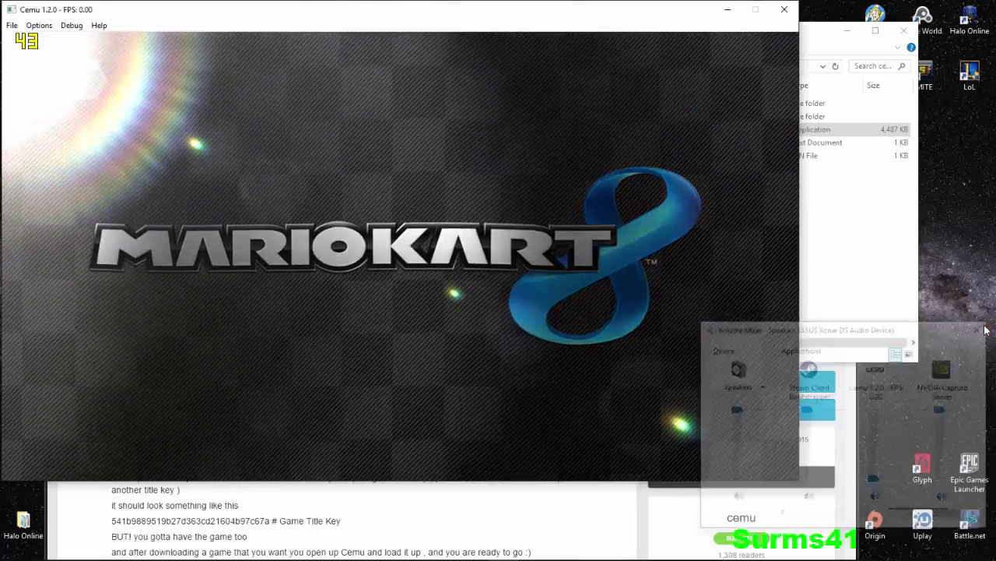
Shift the Cemu window slightly right and minimize the tutorial browser.
drag(322, 18, 389, 22)
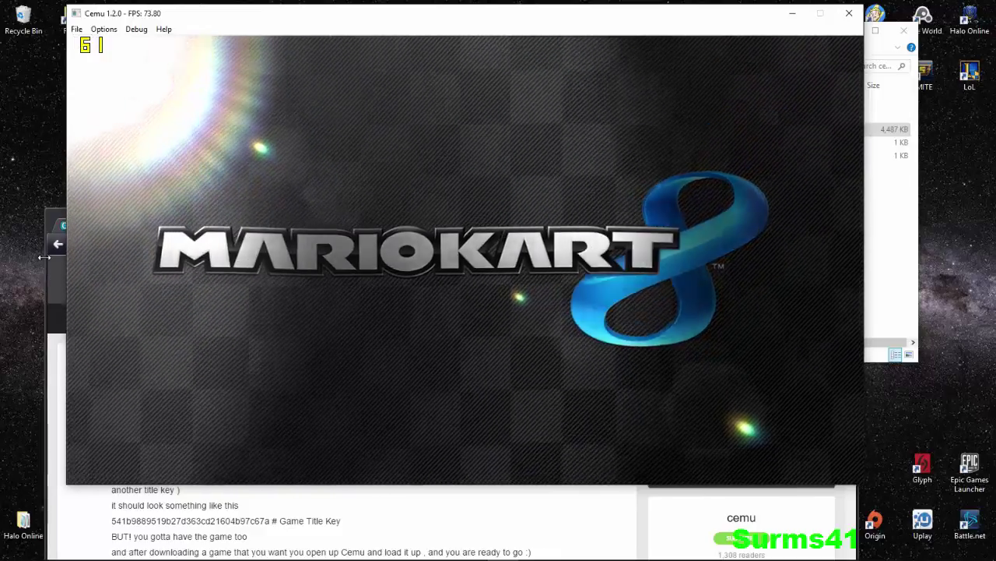
click(55, 265)
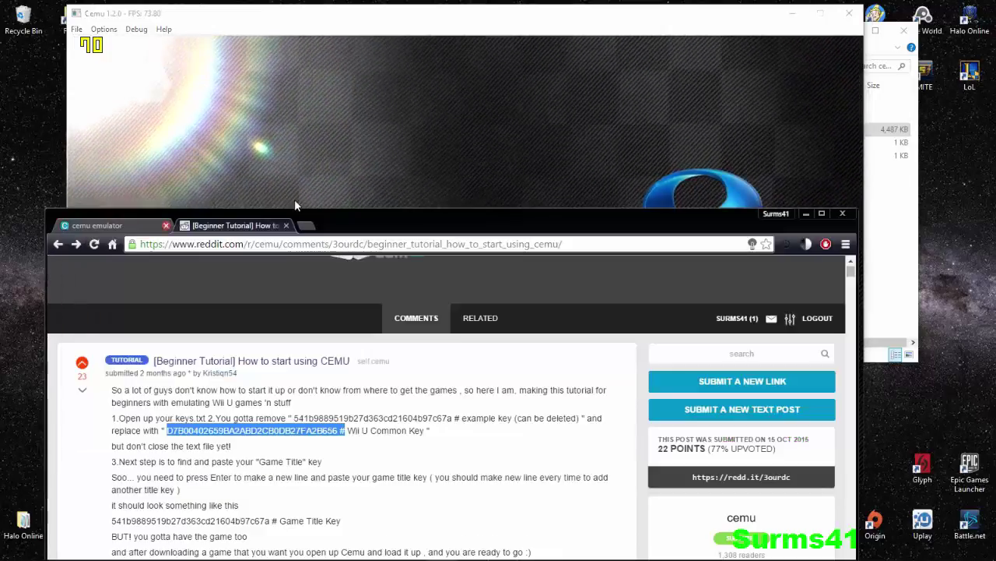
click(806, 213)
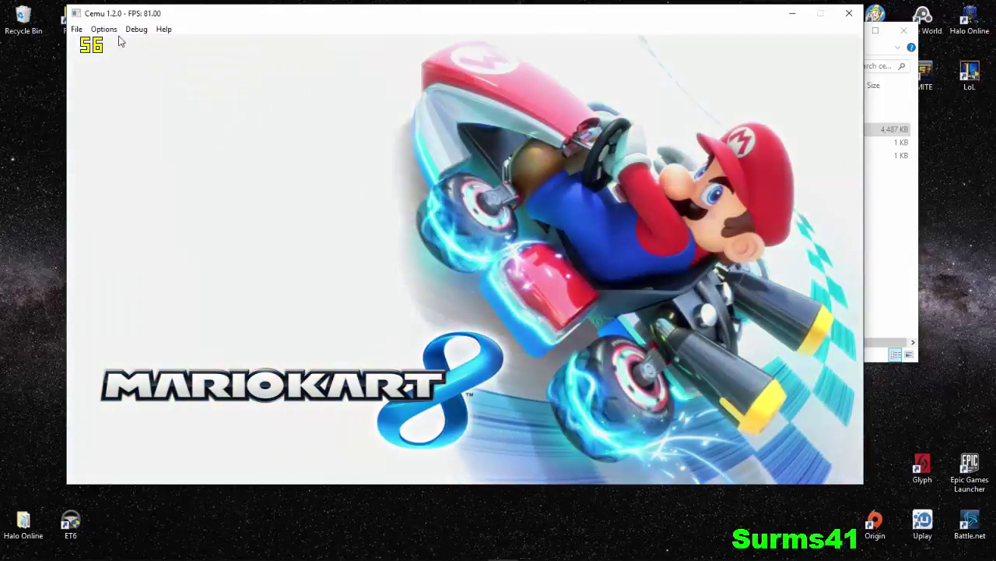
Lower the game volume in Cemu's Audio settings and advance past the title screen.
click(109, 29)
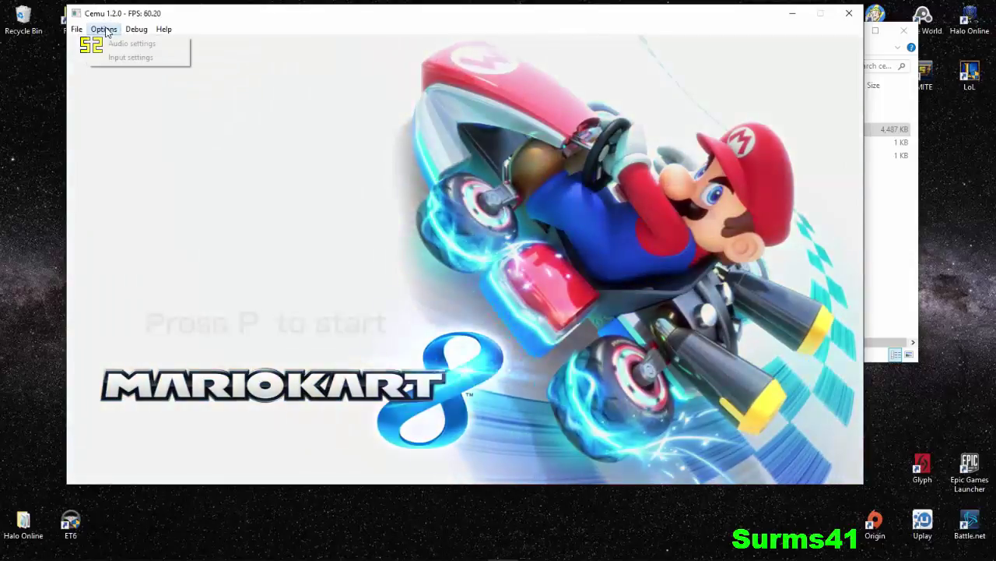
click(114, 43)
key(p)
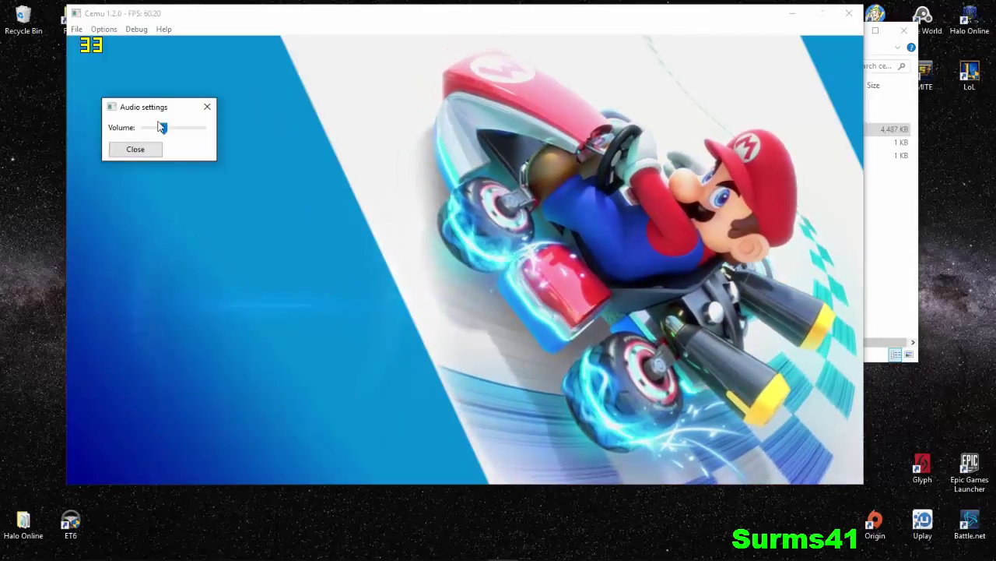
drag(160, 127, 142, 128)
click(144, 152)
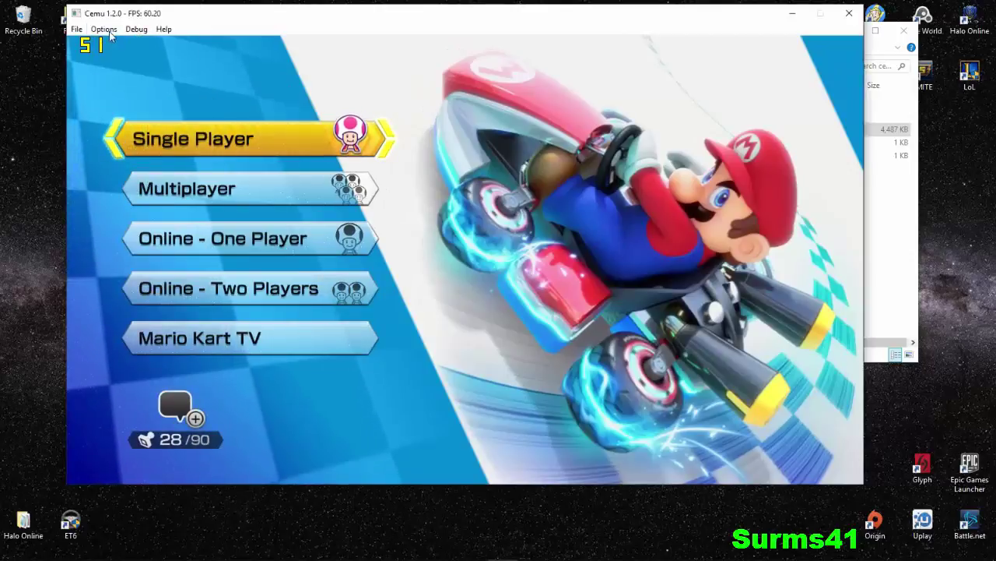
Remap the A button in Input settings and save the controller mapping.
click(103, 29)
click(134, 58)
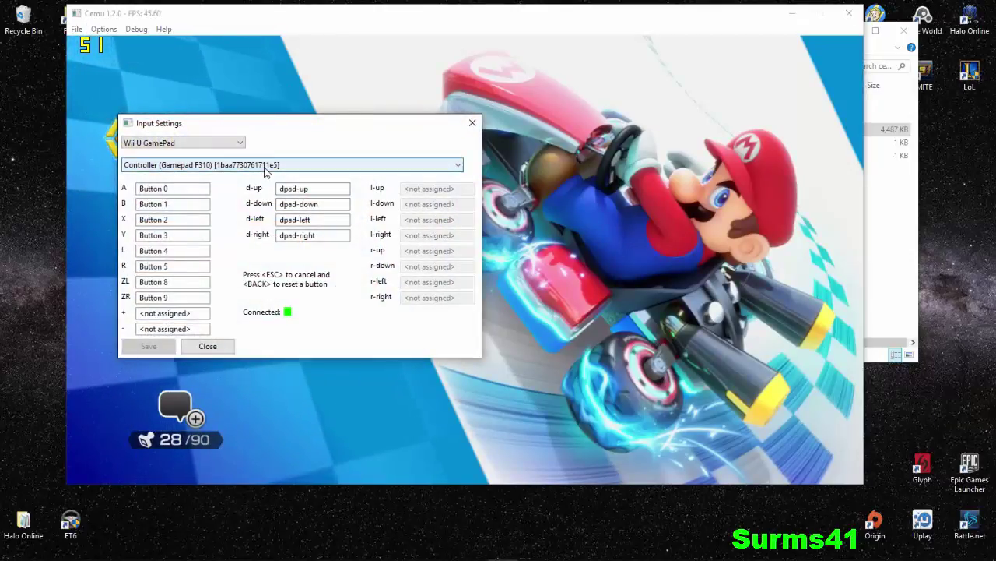
click(187, 188)
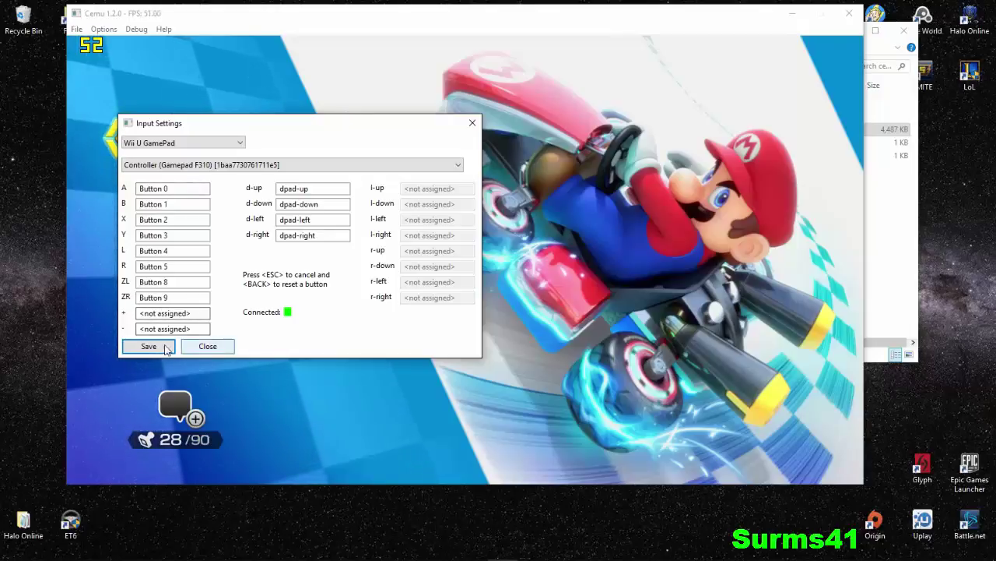
click(149, 346)
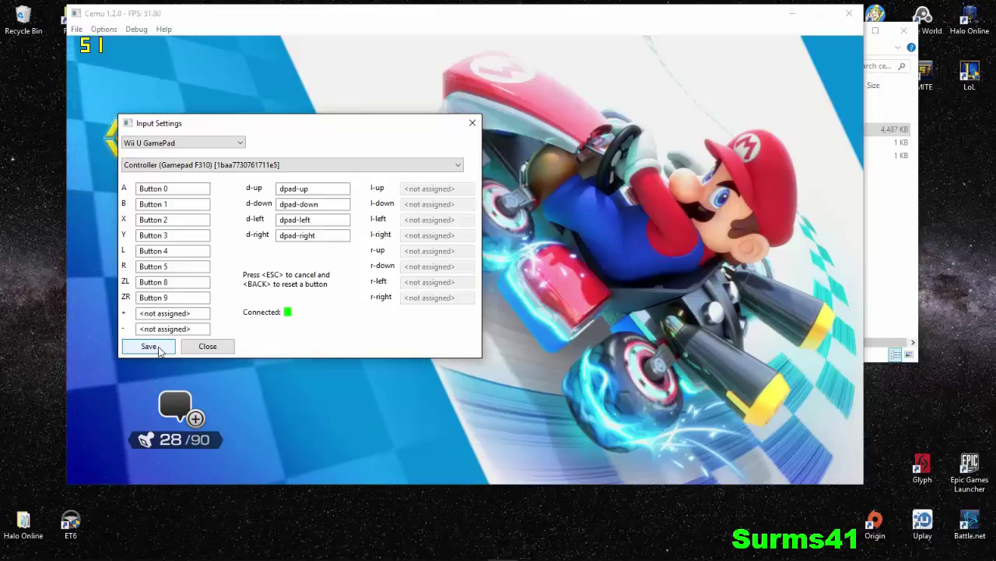
click(148, 346)
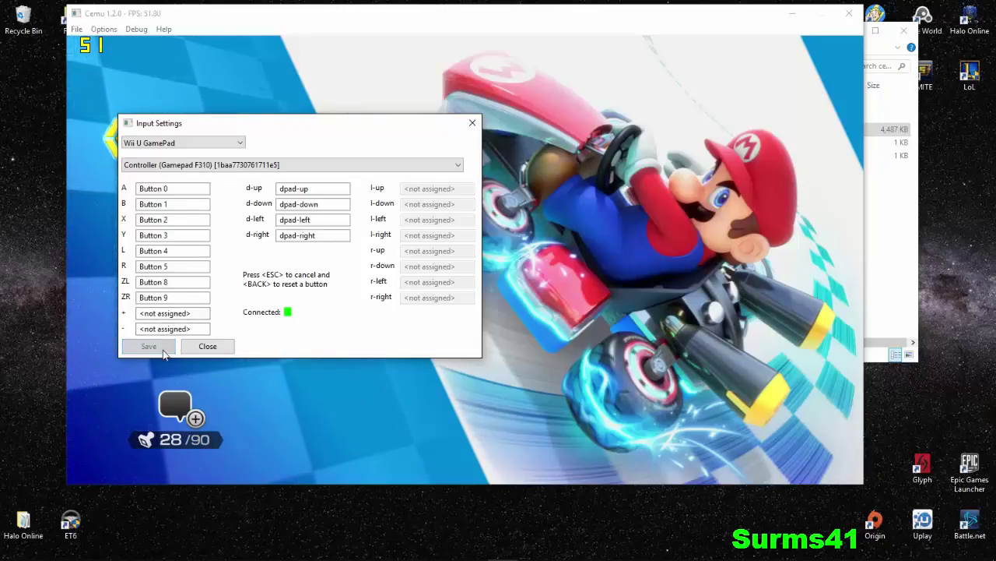
click(472, 122)
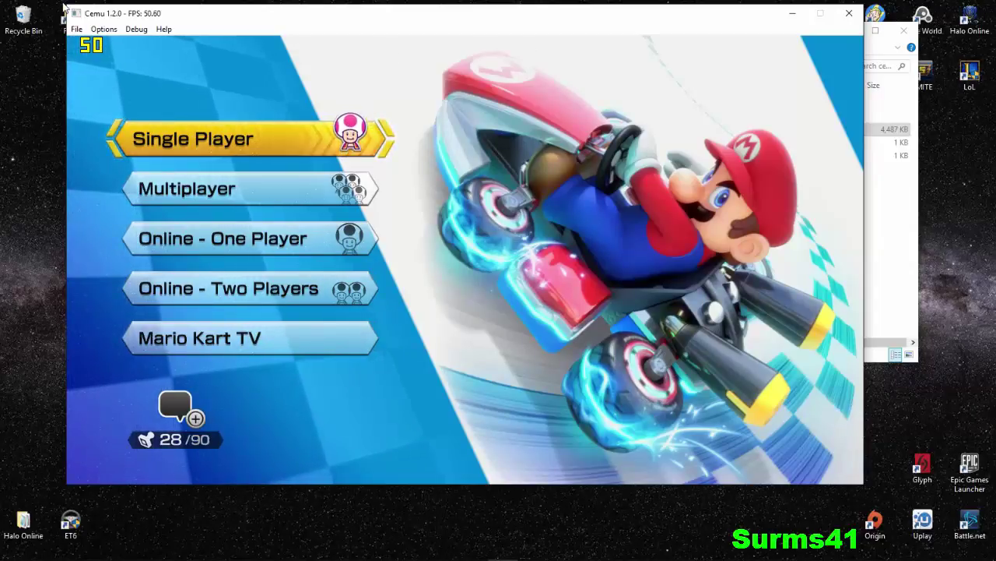
Reopen Input settings to confirm the Gamepad F310 controller is still assigned.
click(105, 30)
click(131, 56)
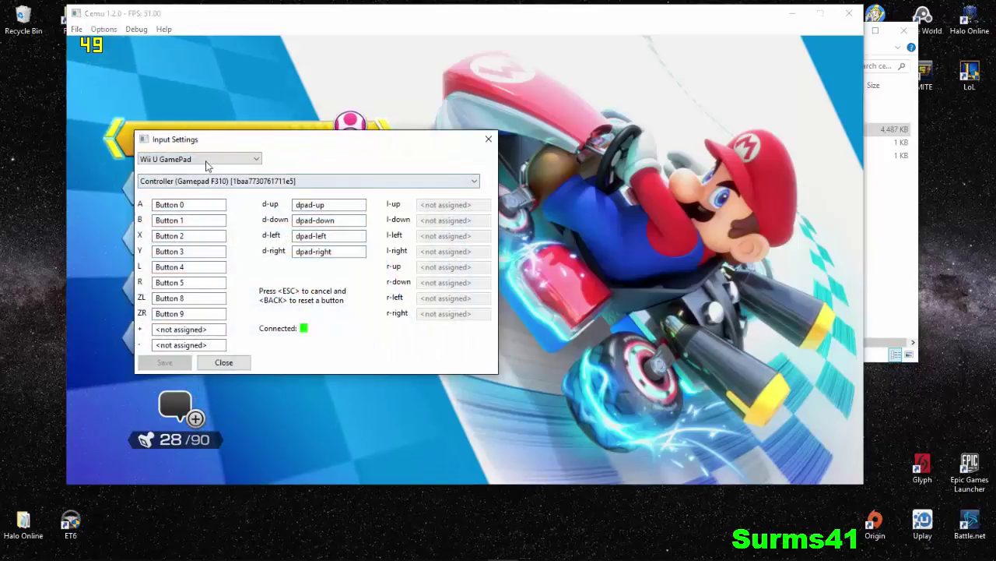
click(206, 159)
click(206, 169)
click(234, 181)
click(234, 191)
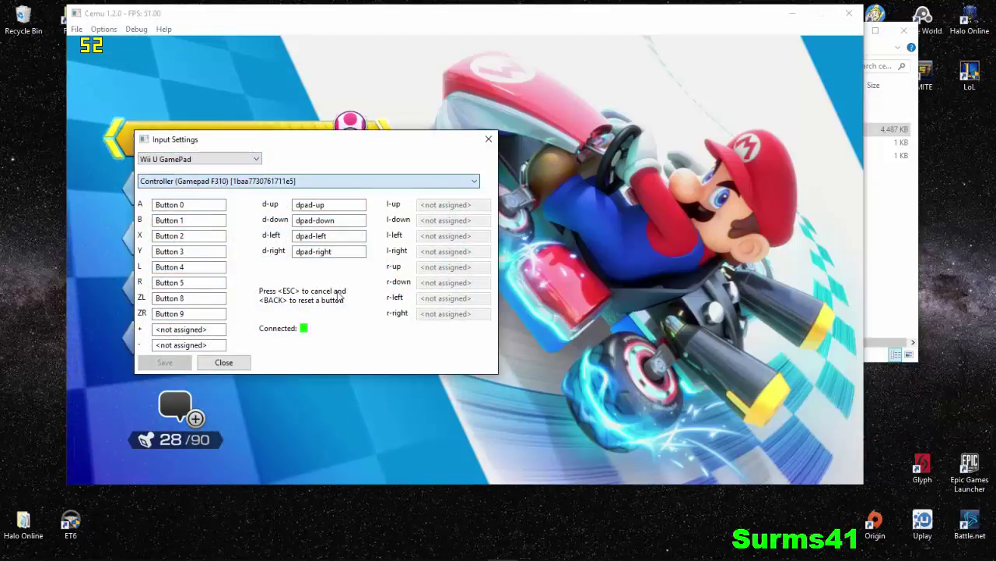
click(224, 362)
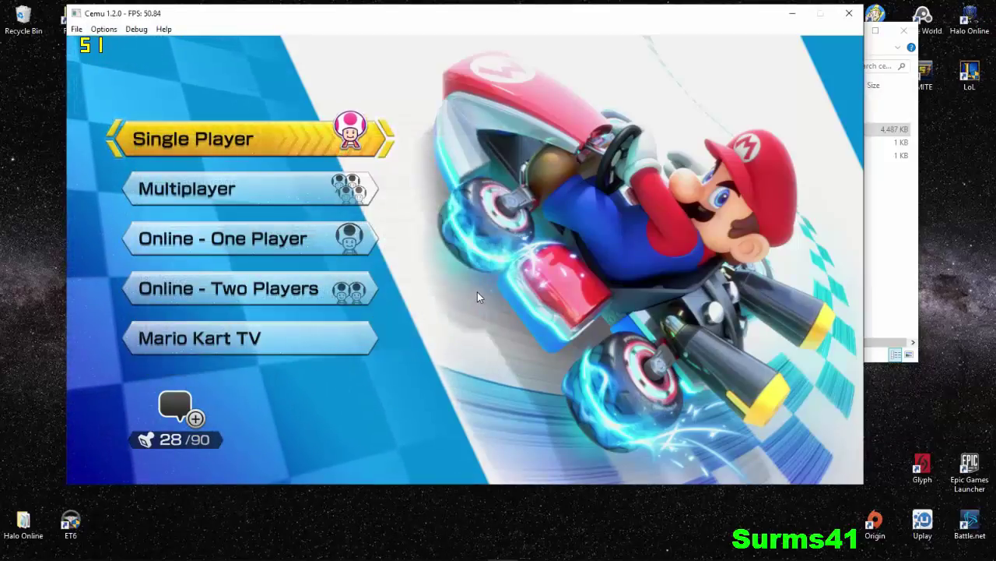
Choose Single Player, Grand Prix and the 100cc class.
key(Down)
key(Up)
key(Return)
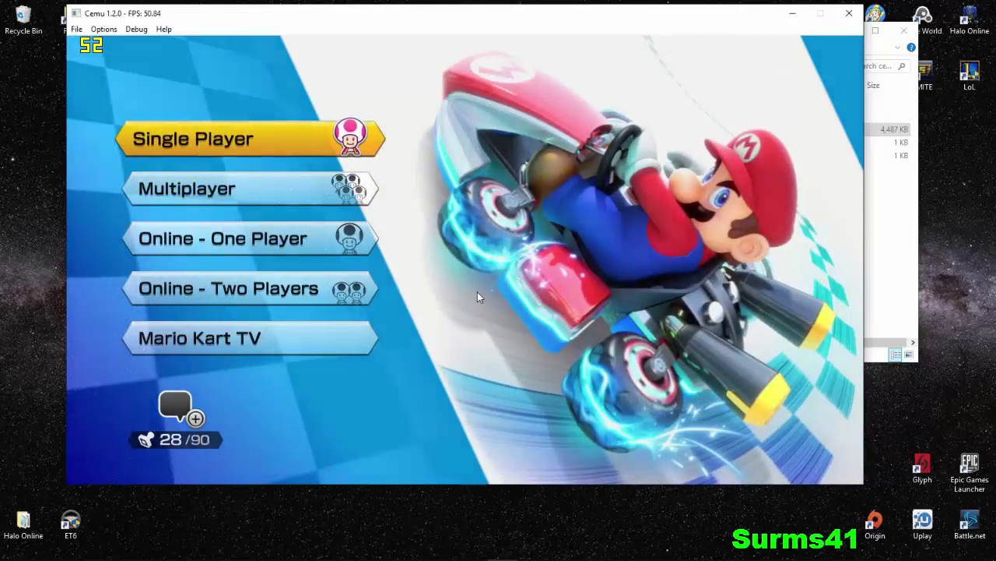
key(Return)
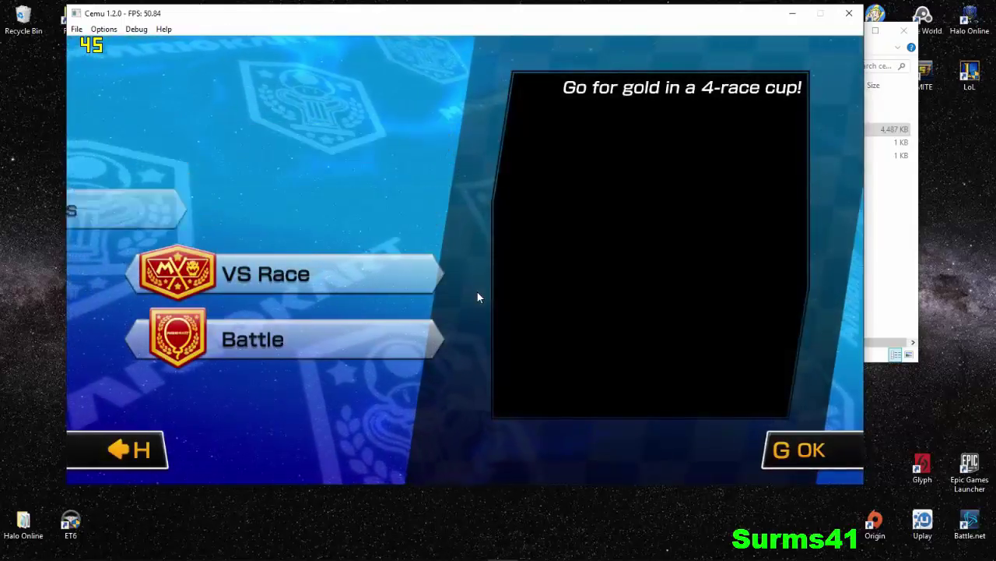
key(Down)
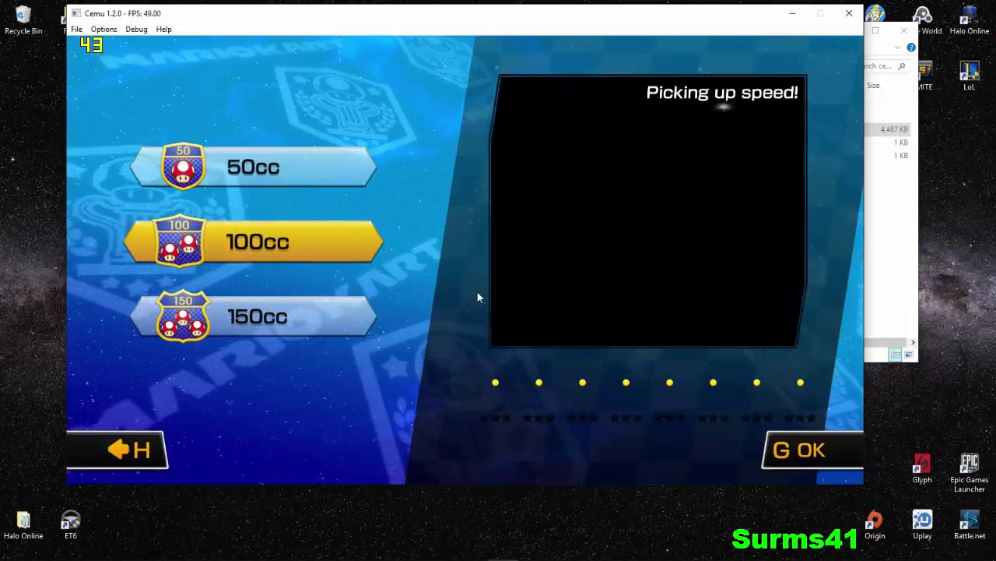
key(Return)
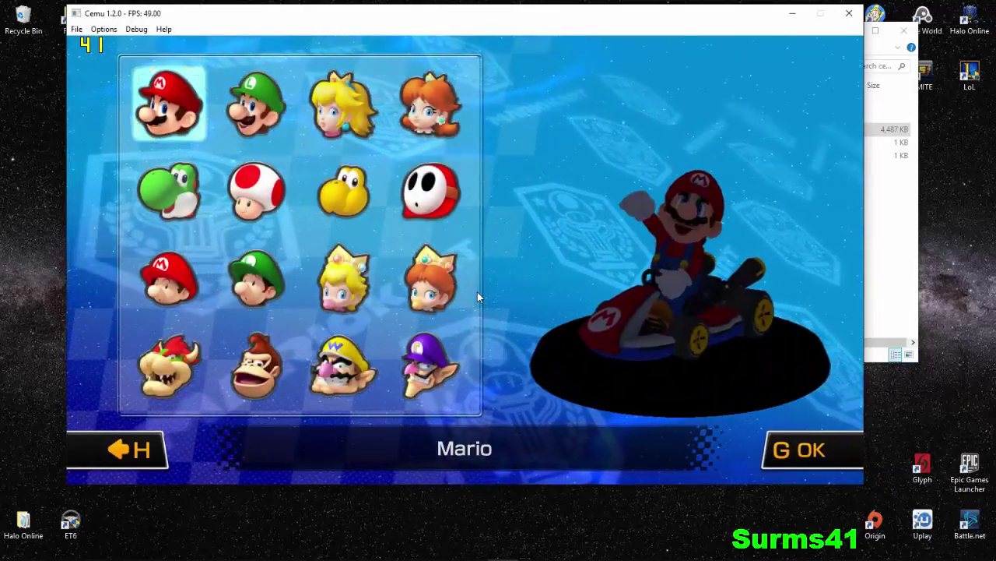
Pick Mario with the Standard Kart, select Mushroom Cup and confirm.
key(Return)
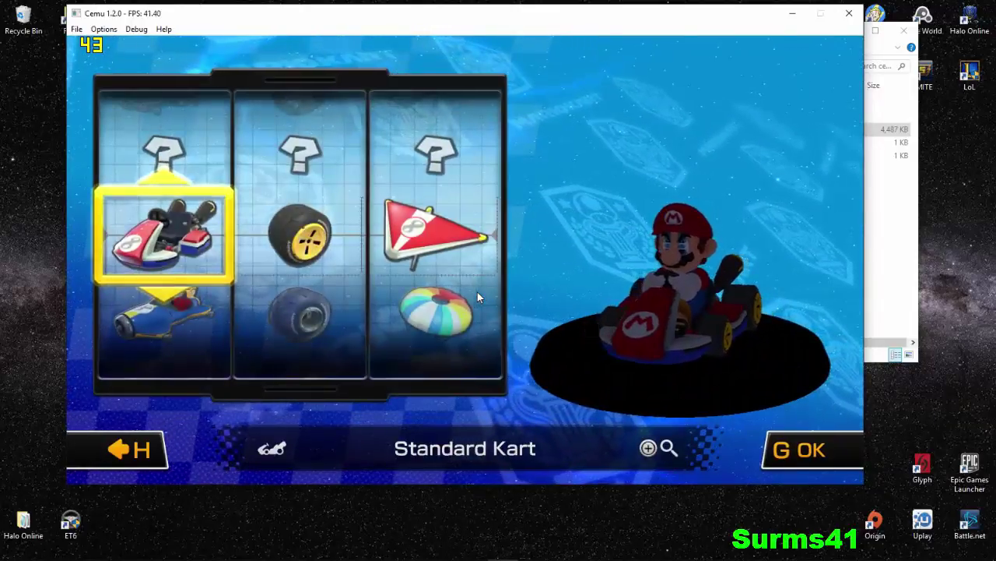
key(Right)
key(Right)
key(Return)
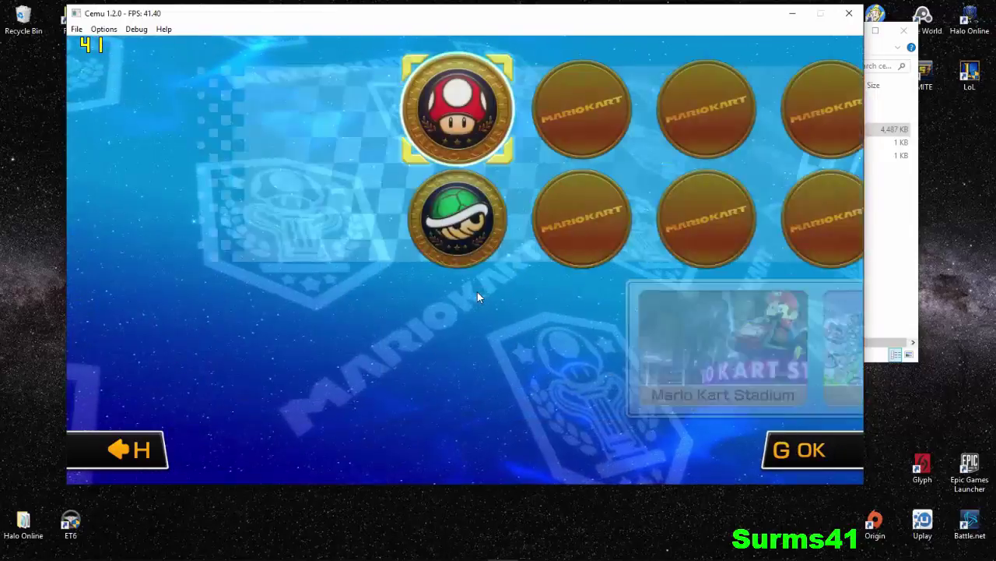
key(Return)
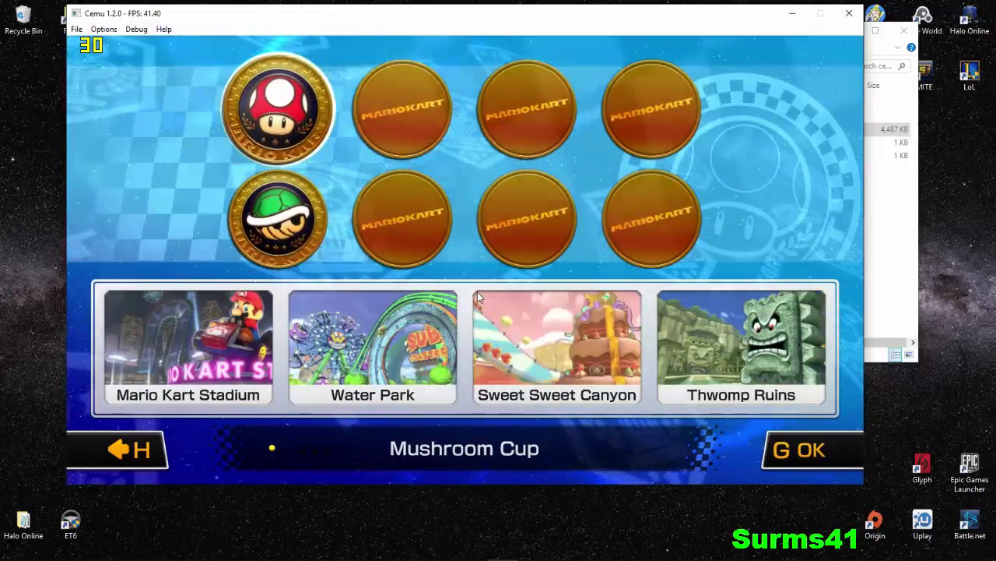
key(Return)
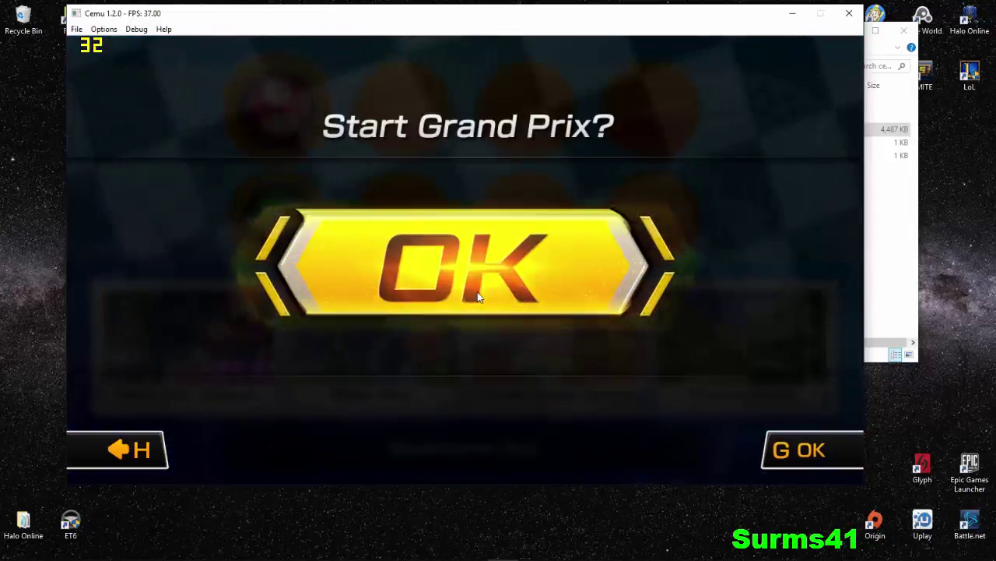